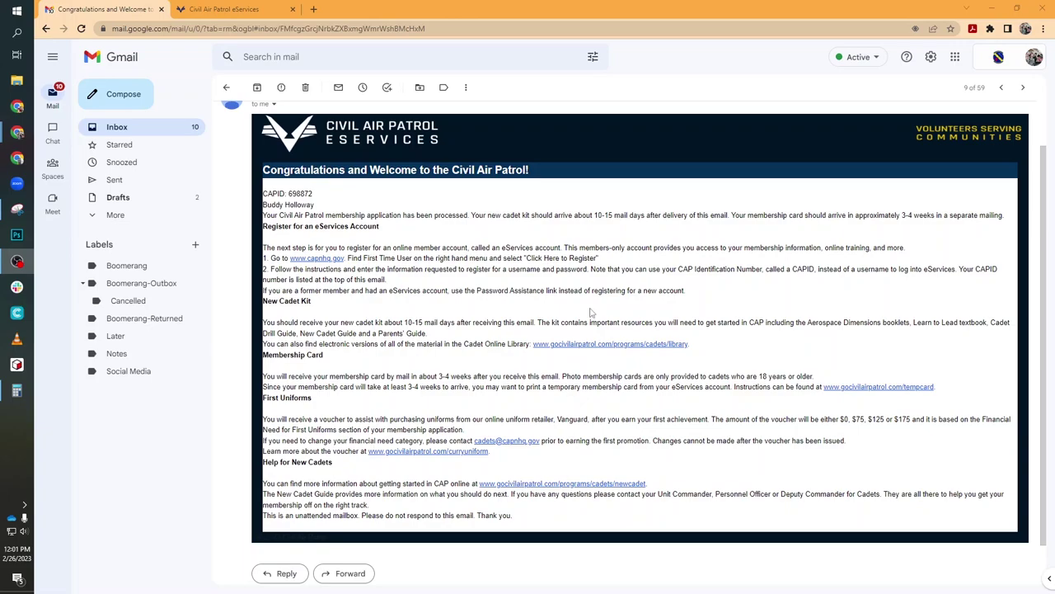
# Close the extra eServices tab and select the CAPID digits in the welcome email
pyautogui.click(265, 9)
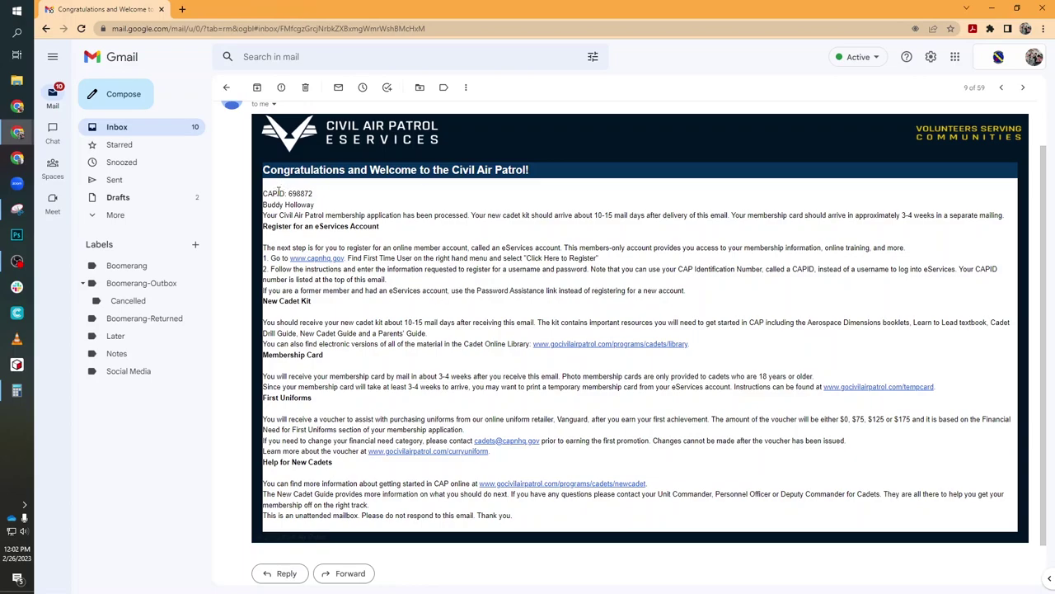
pyautogui.moveTo(286, 193); pyautogui.dragTo(328, 195)
pyautogui.click(338, 199)
pyautogui.moveTo(338, 199); pyautogui.dragTo(266, 191)
pyautogui.click(337, 199)
pyautogui.moveTo(315, 196); pyautogui.dragTo(289, 193)
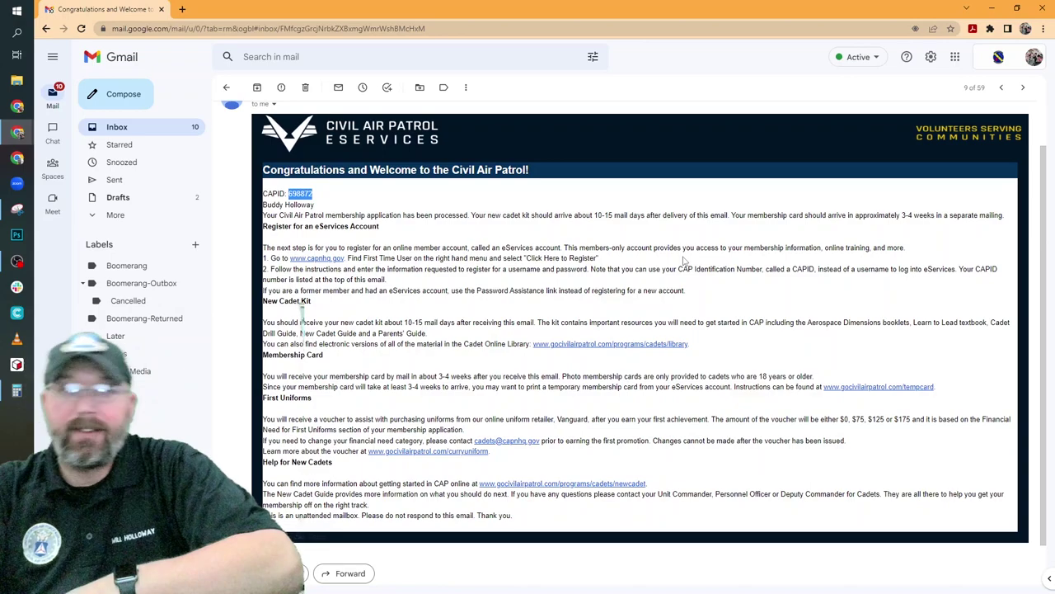
pyautogui.click(336, 261)
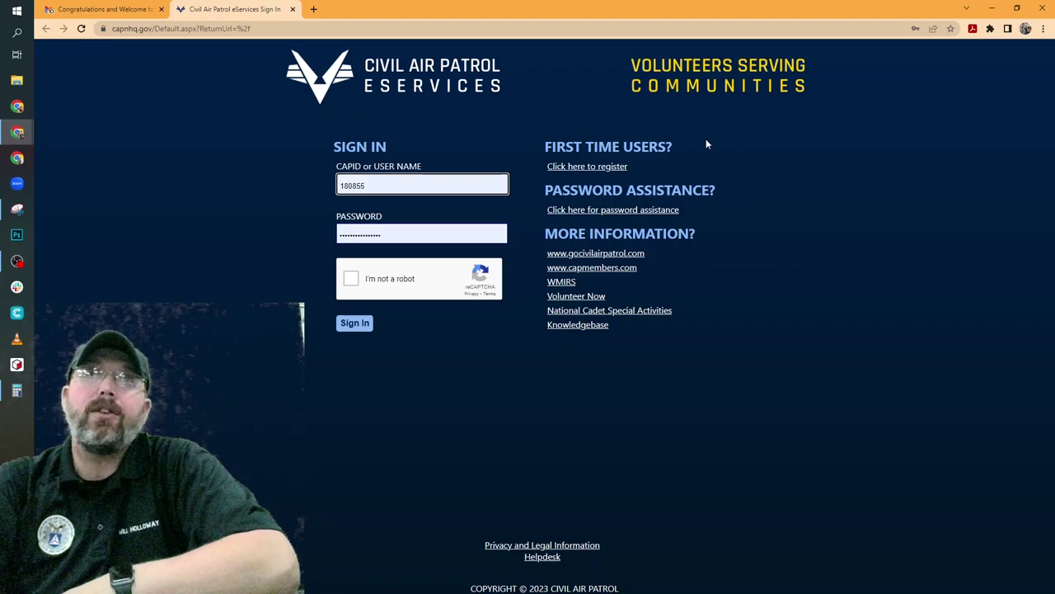
# Open the new-user registration form and enter the member's last name, SSN last four and birth date
pyautogui.click(597, 176)
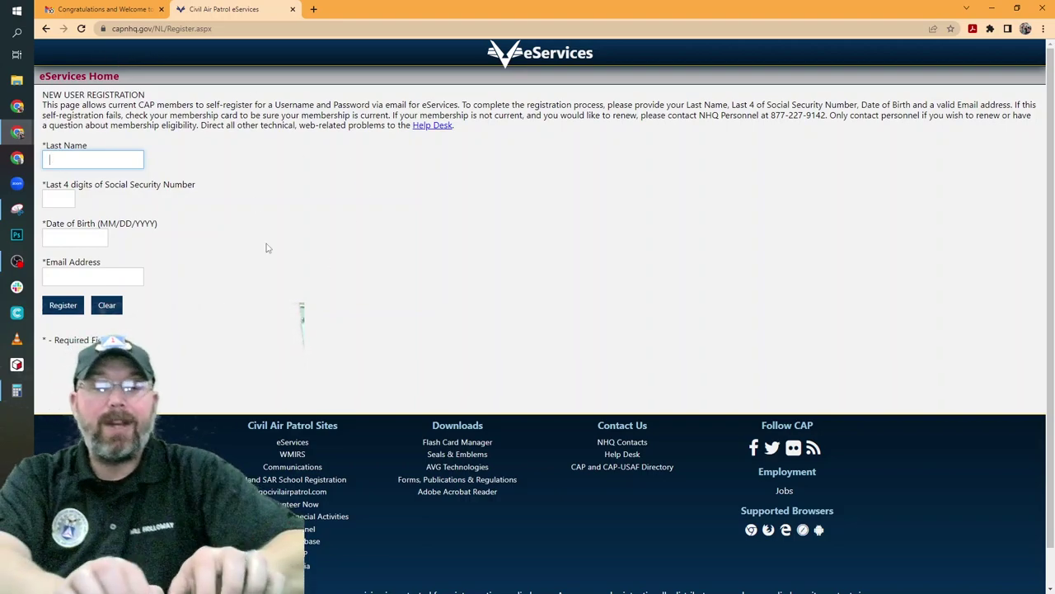
pyautogui.press('Tab')
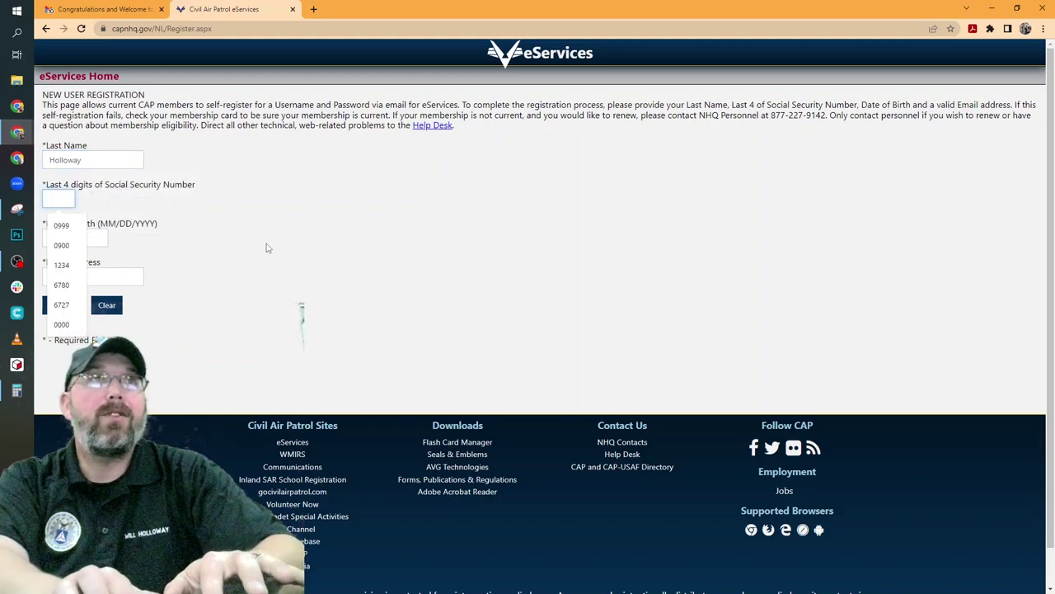
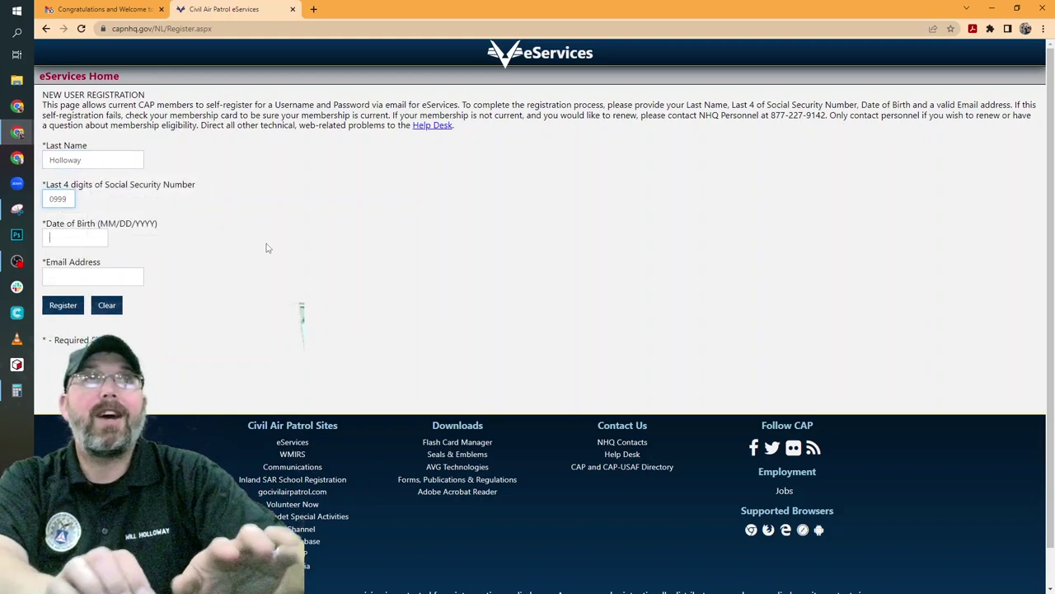
pyautogui.press('Tab')
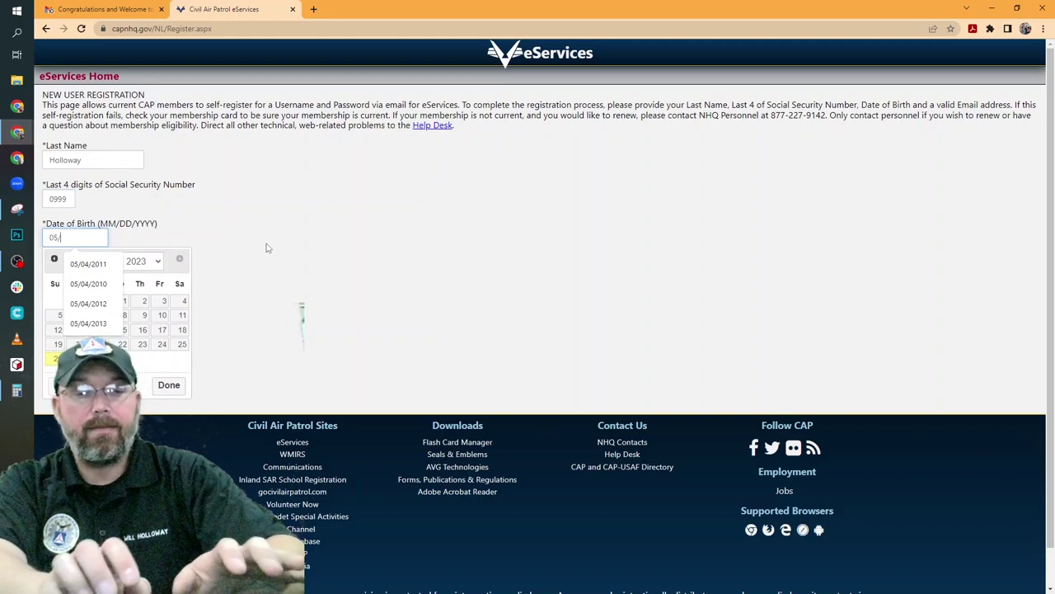
pyautogui.press('Tab')
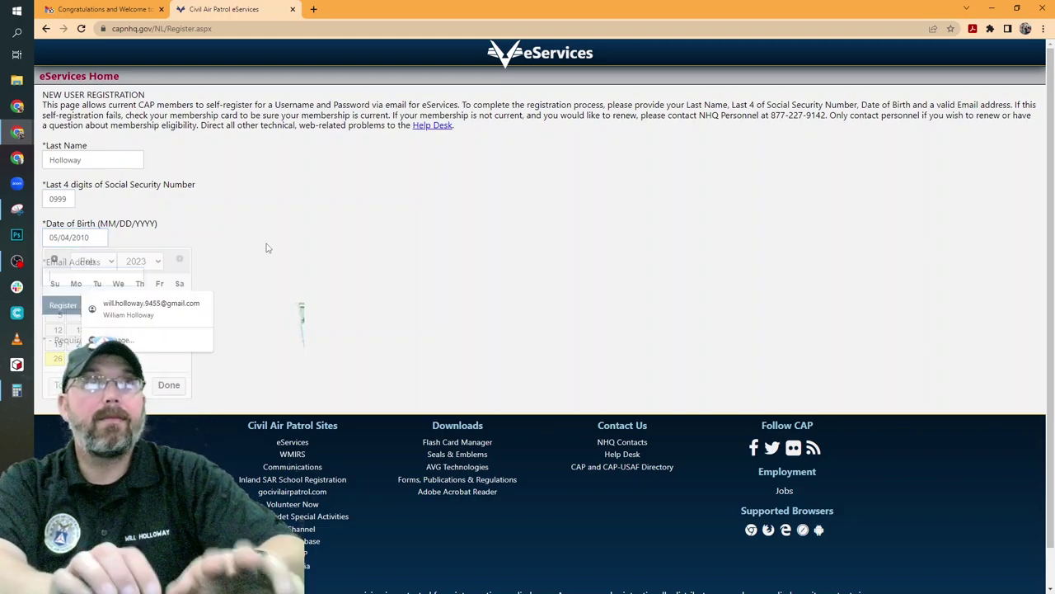
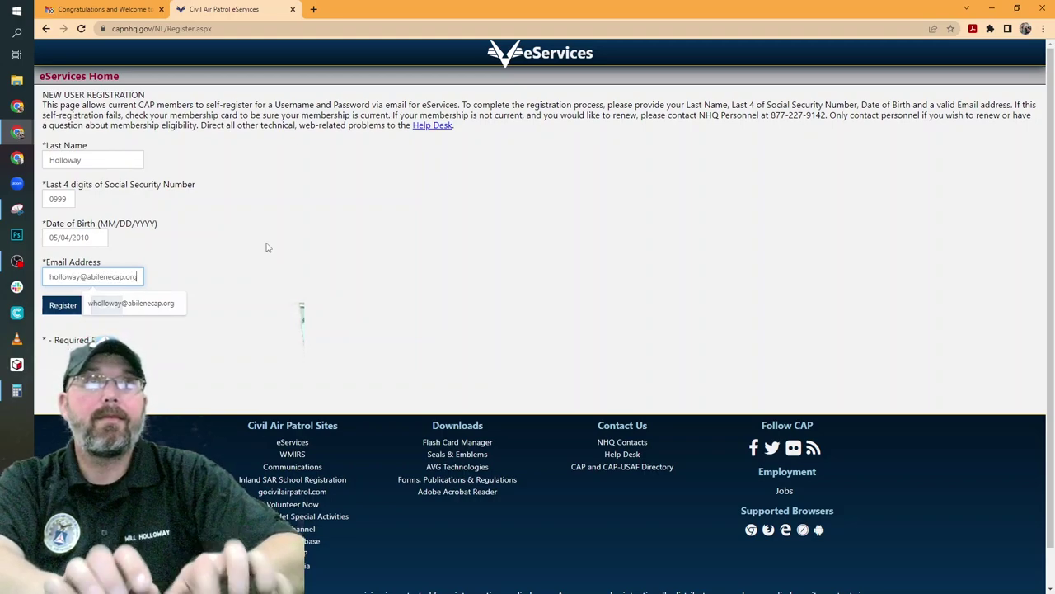
# Enter the member's e-mail address, submit the registration and highlight the success message
pyautogui.press('Tab')
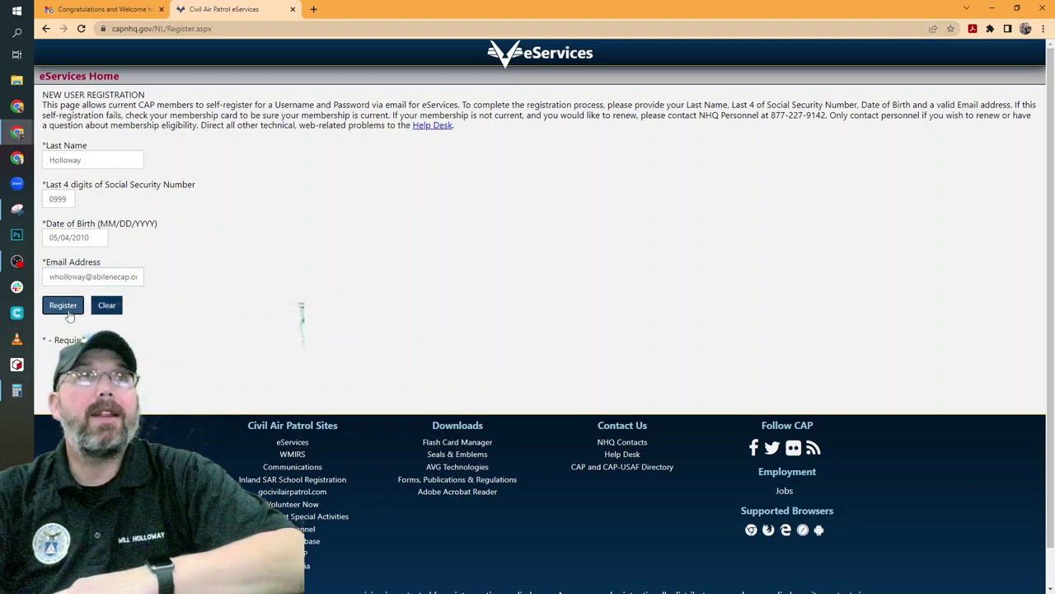
pyautogui.click(62, 305)
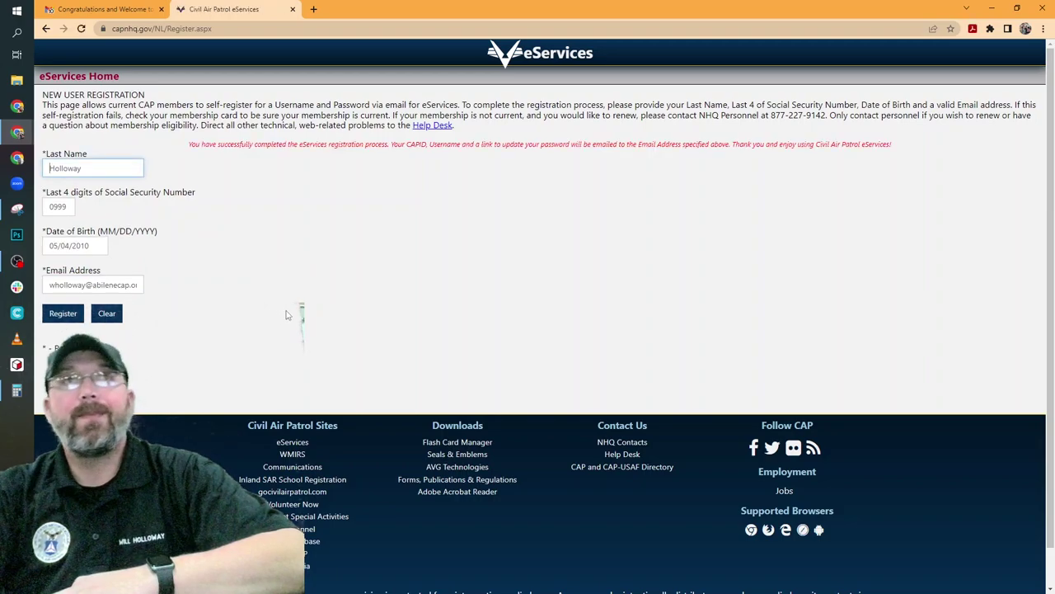
pyautogui.moveTo(191, 145); pyautogui.dragTo(845, 147)
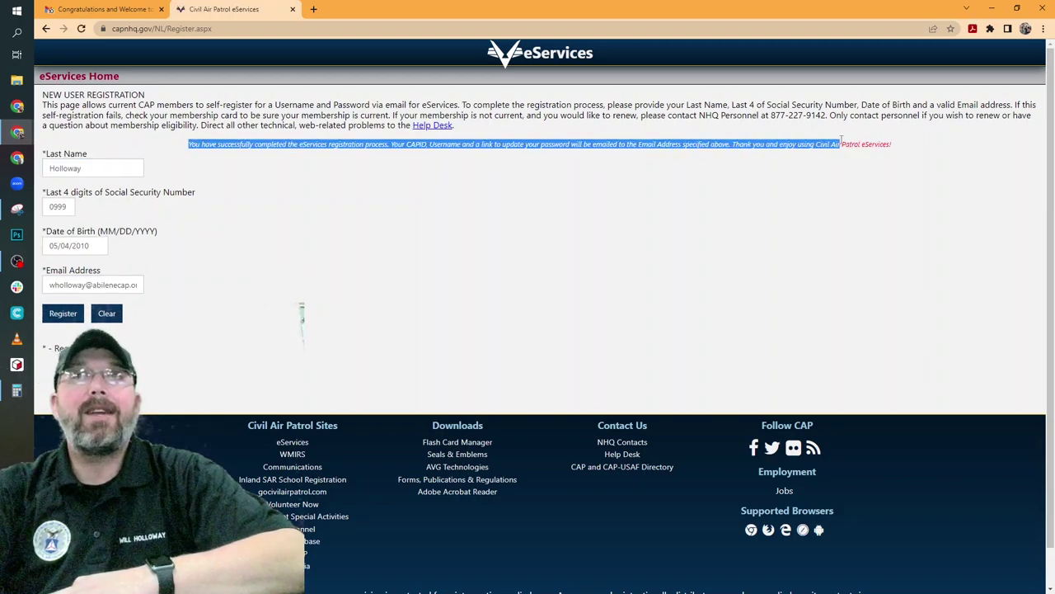
# Select the full registration success message
pyautogui.tripleClick(899, 146)
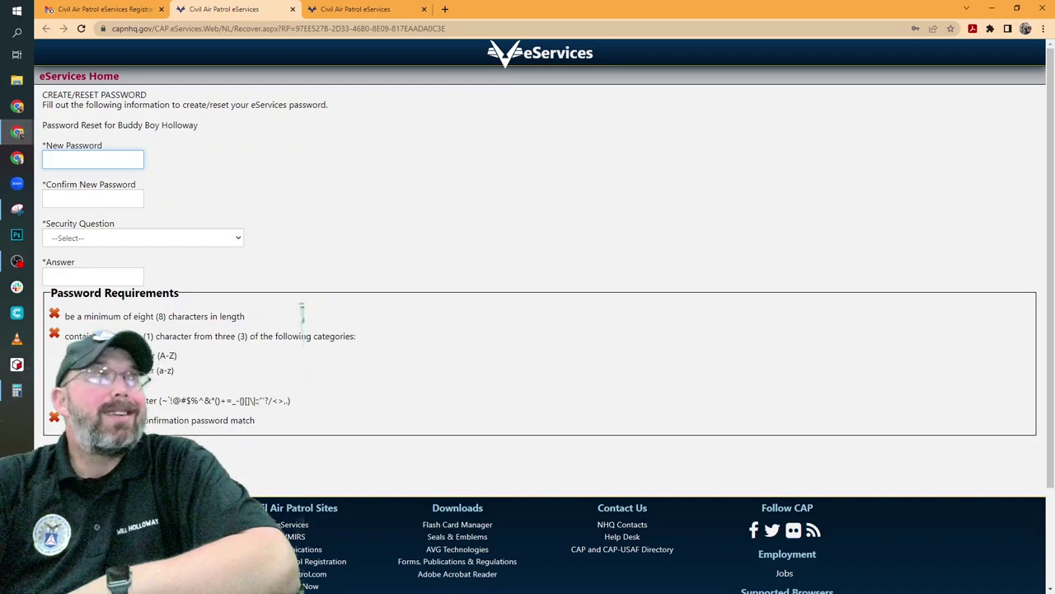
# Enter the new account password and confirm it
pyautogui.click(302, 313)
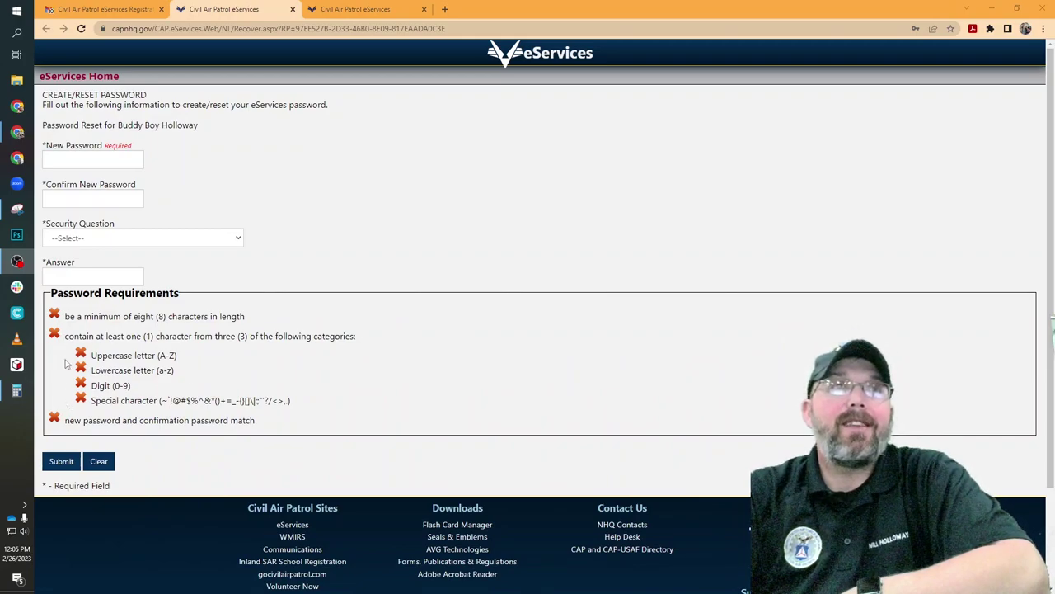
pyautogui.click(65, 158)
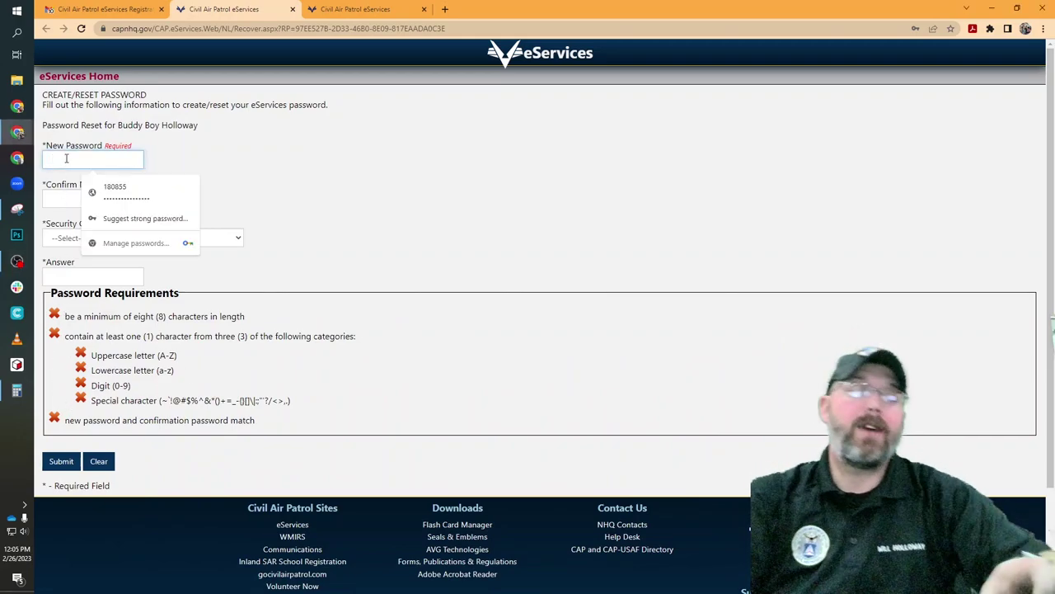
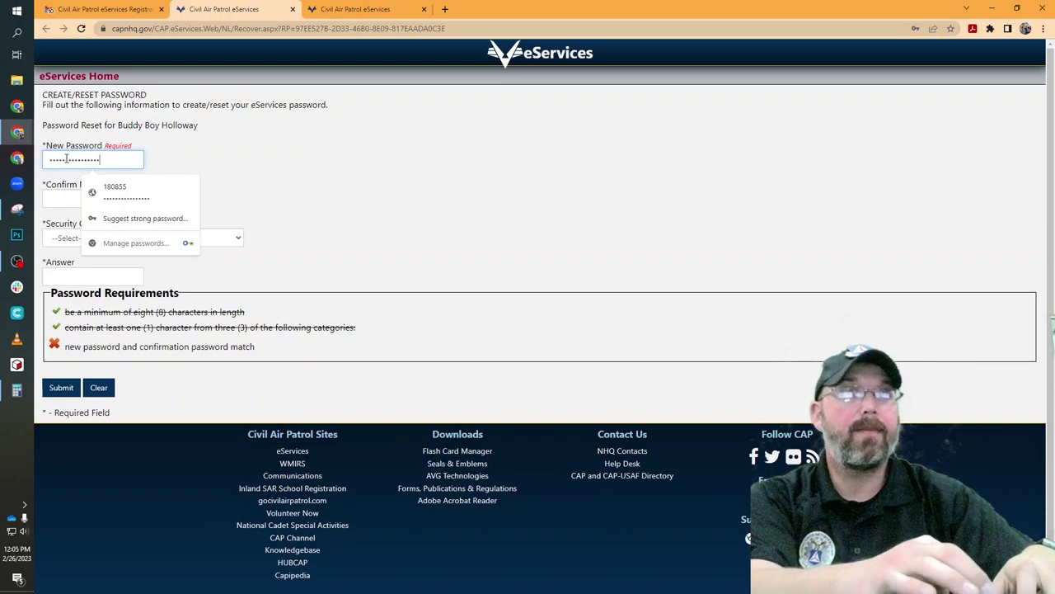
pyautogui.press('Tab')
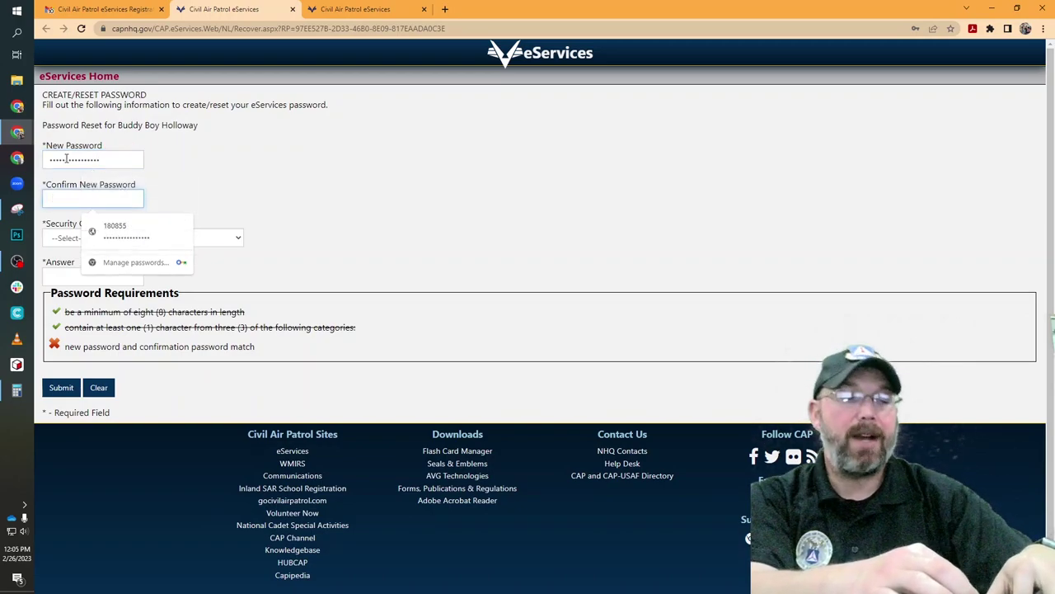
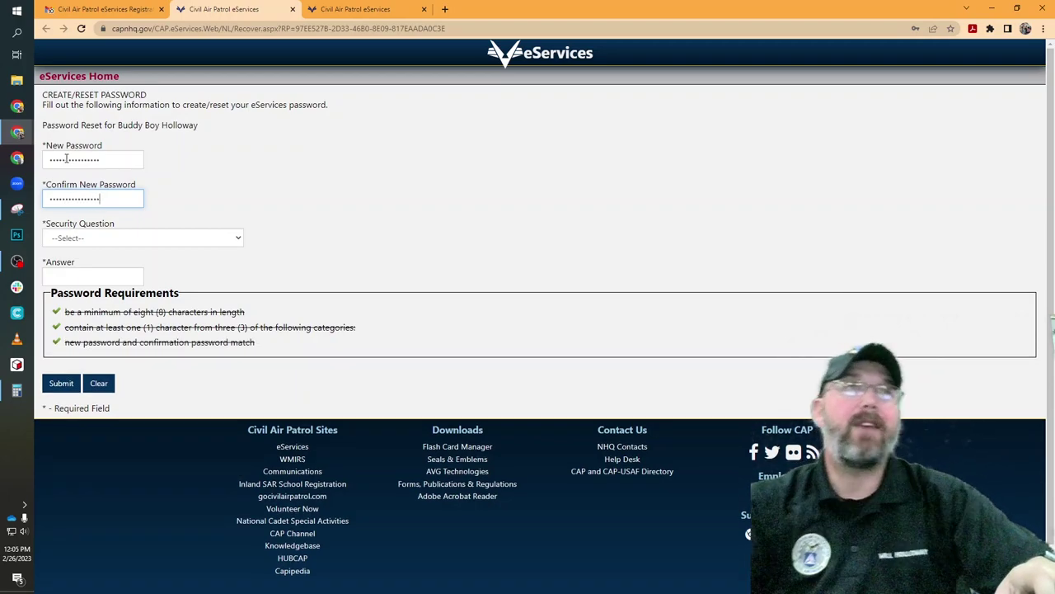
# Choose the favorite childhood friend security question and submit the new password
pyautogui.click(214, 239)
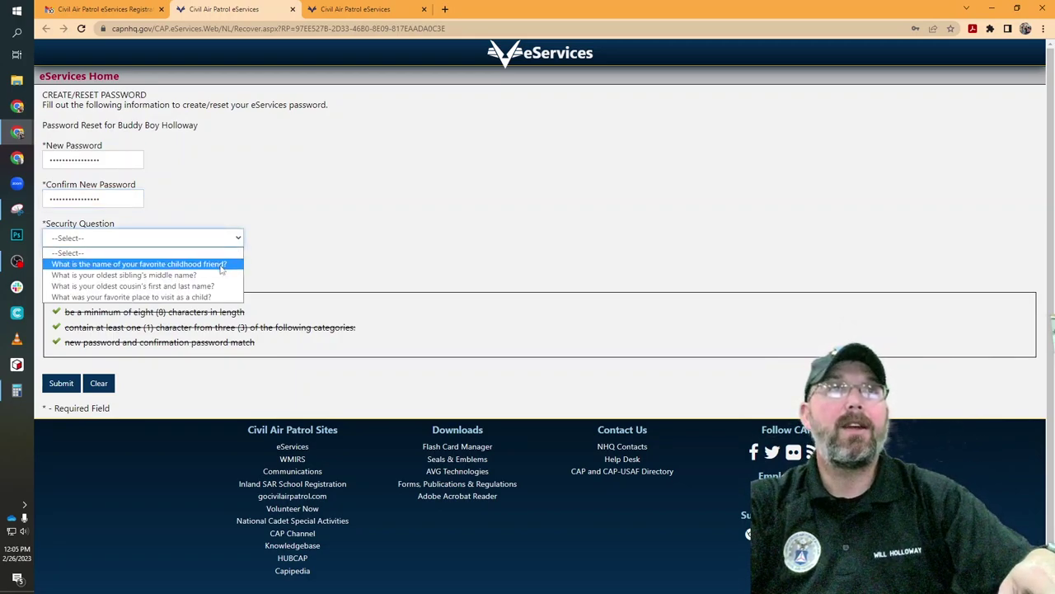
pyautogui.click(221, 265)
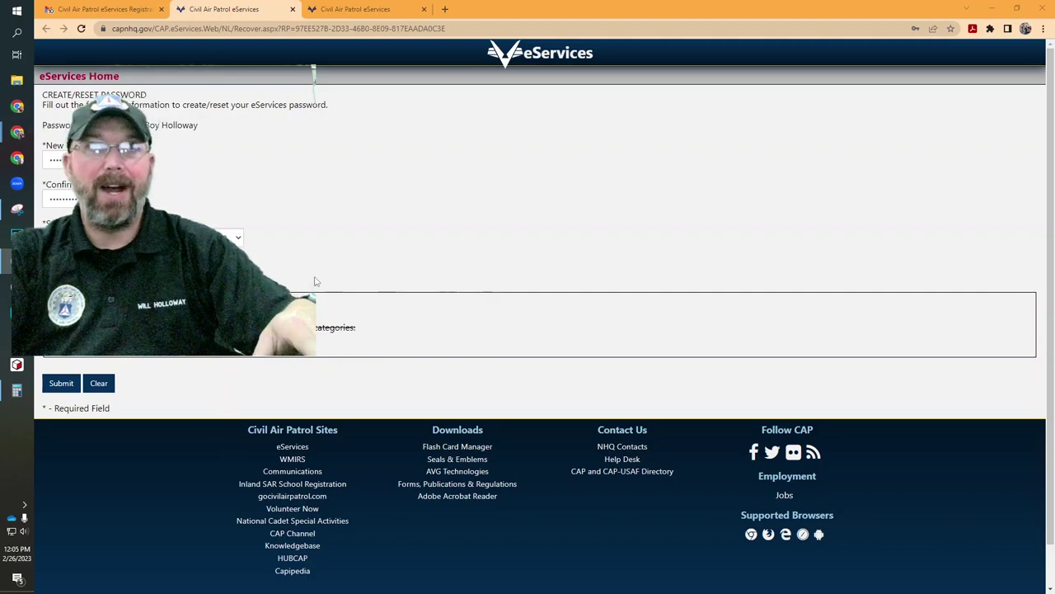
pyautogui.click(16, 132)
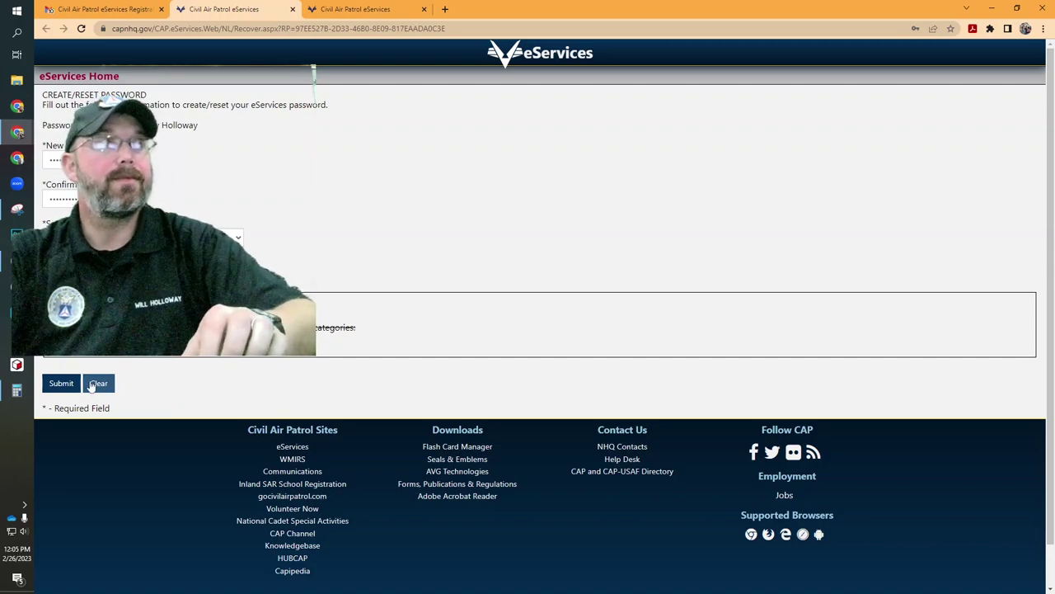
pyautogui.click(60, 382)
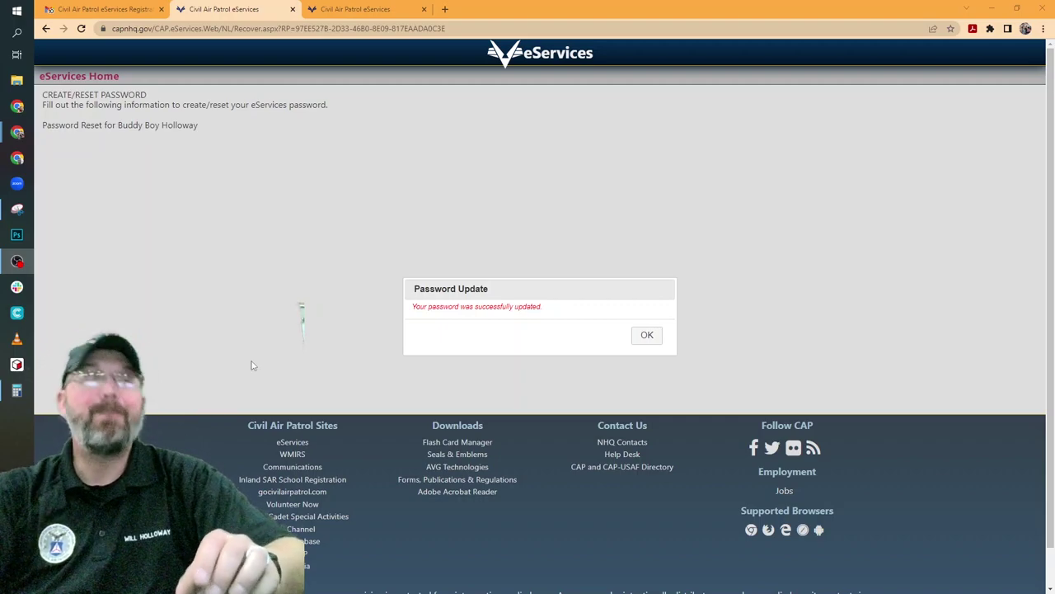
# Dismiss the password confirmation, close the leftover tabs and reopen the eServices sign-in page
pyautogui.click(656, 336)
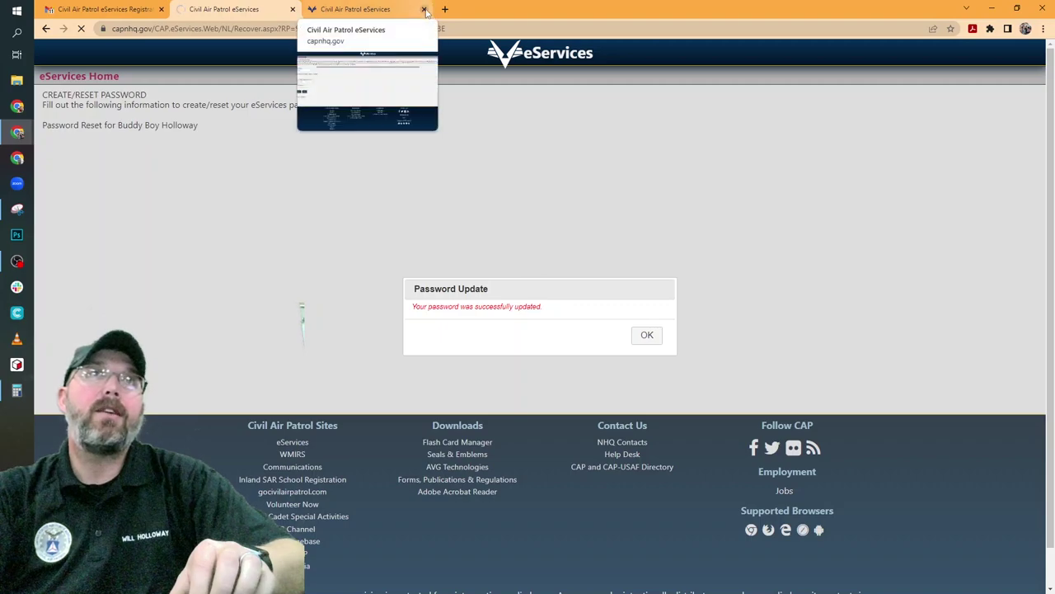
pyautogui.click(424, 9)
pyautogui.click(161, 32)
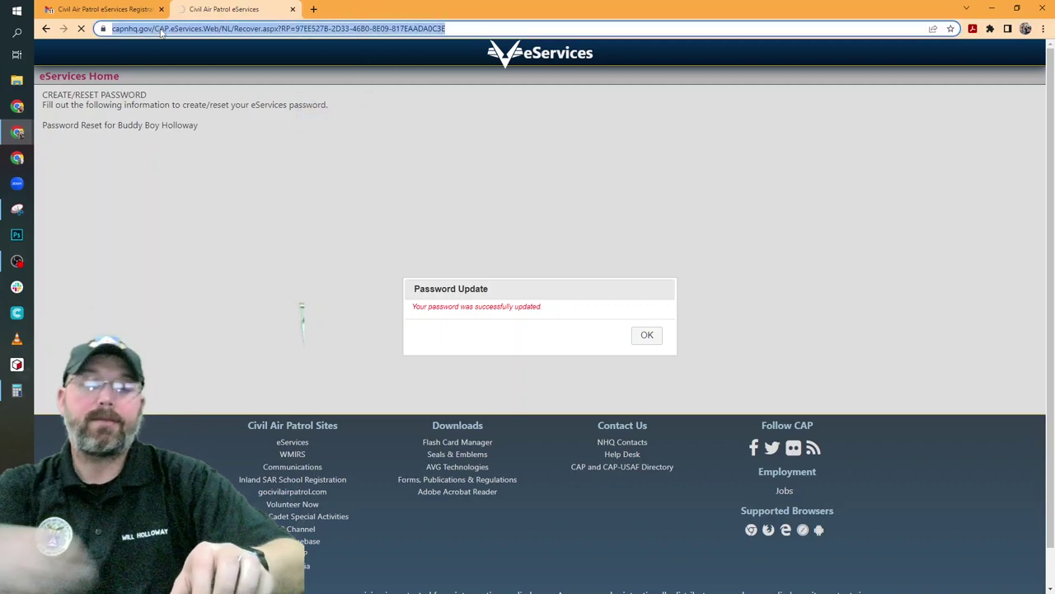
pyautogui.write('eser')
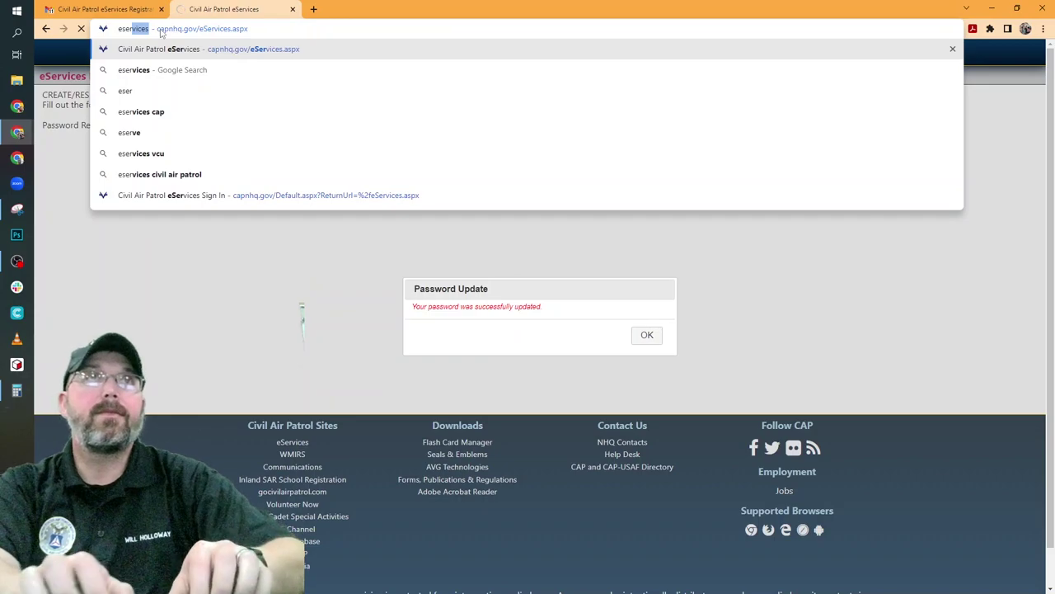
pyautogui.click(162, 194)
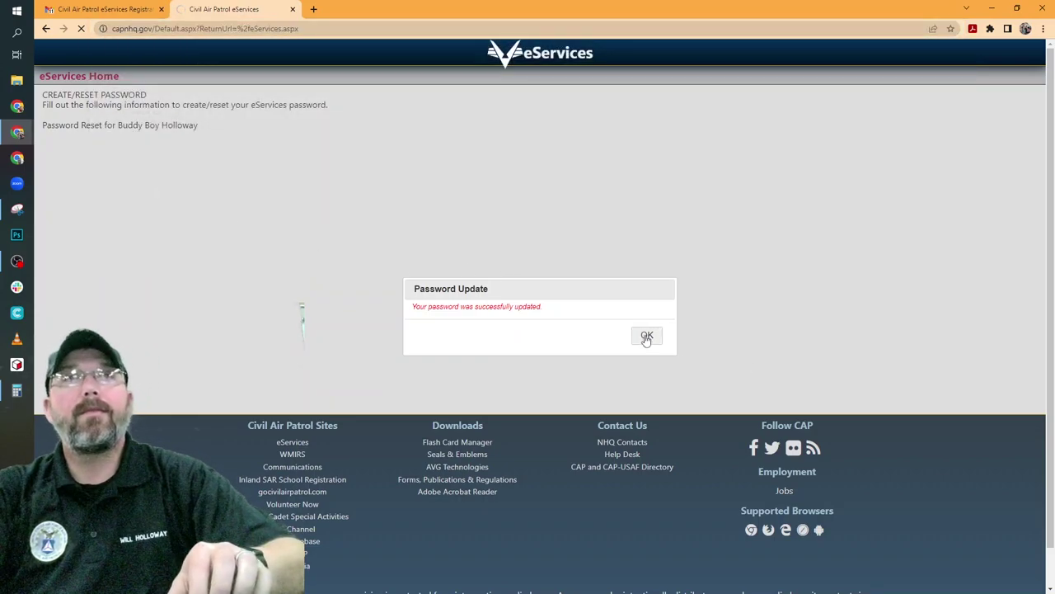
pyautogui.click(293, 9)
# Open a new tab and reach the eServices sign-in page via the 'eser' address suggestion
pyautogui.click(182, 9)
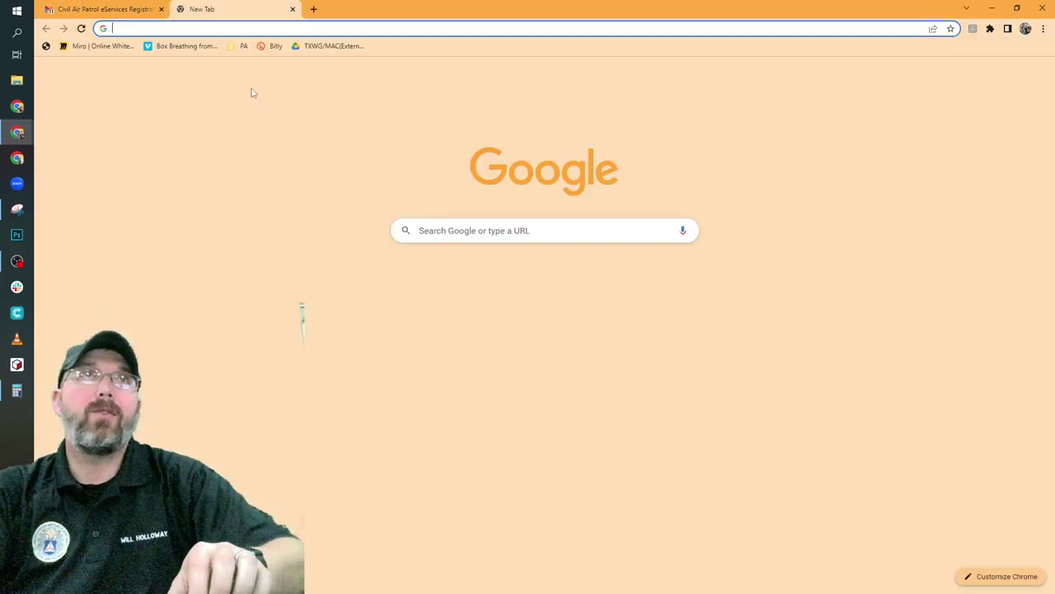
pyautogui.write('eser')
pyautogui.click(216, 195)
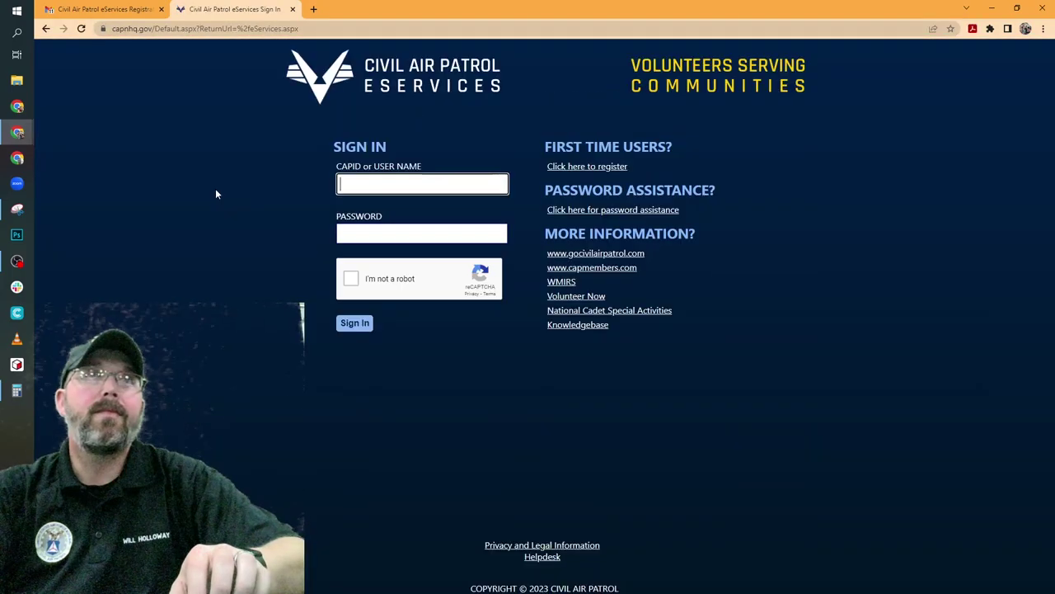
# Sign in with the saved member login and the new password after passing the robot check
pyautogui.click(393, 184)
pyautogui.doubleClick(393, 185)
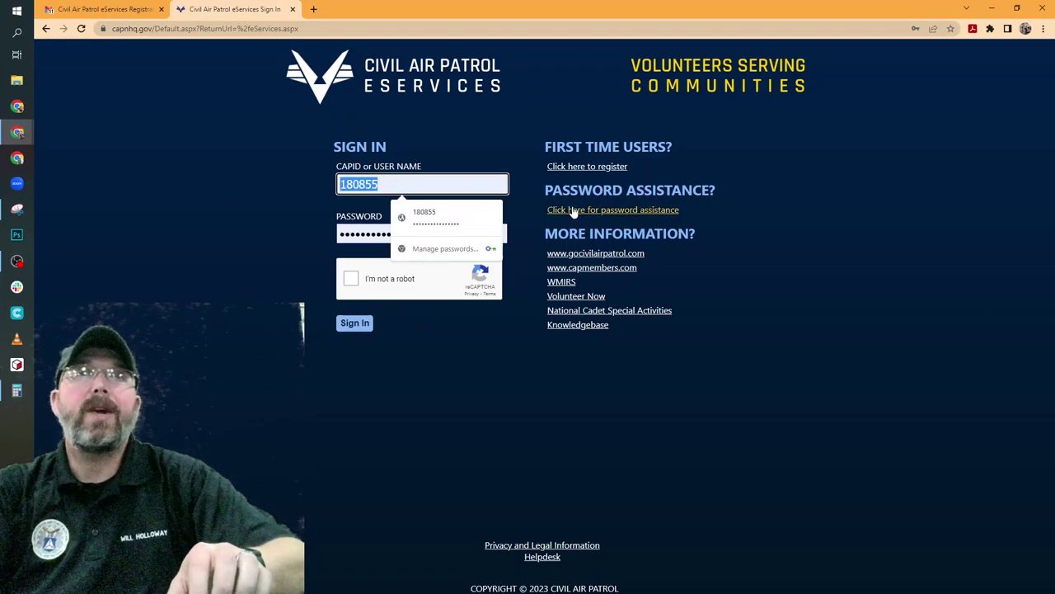
pyautogui.press('Down')
pyautogui.press('Return')
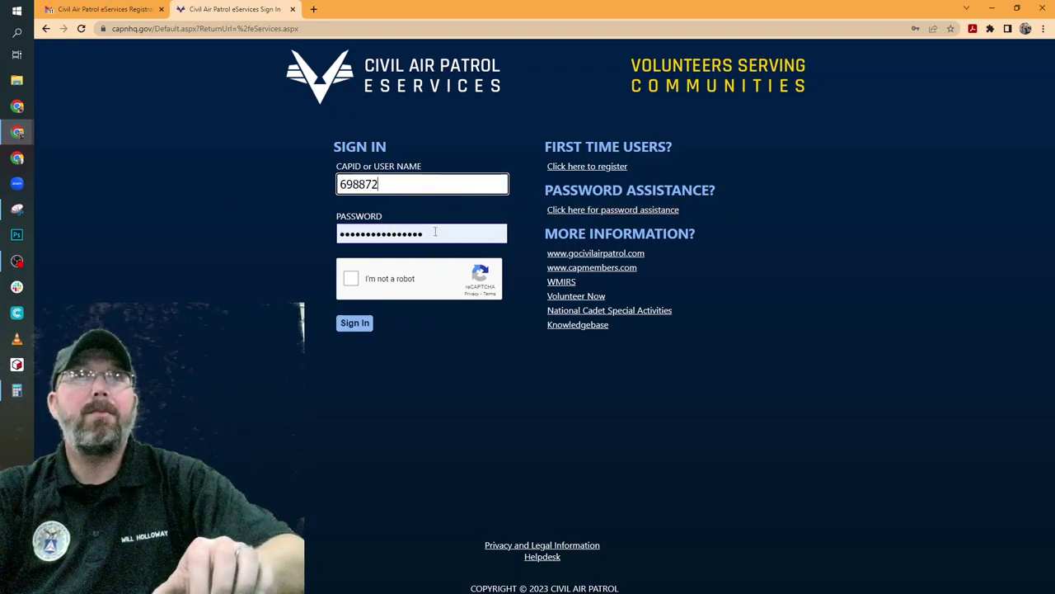
pyautogui.doubleClick(483, 234)
pyautogui.write('•••••')
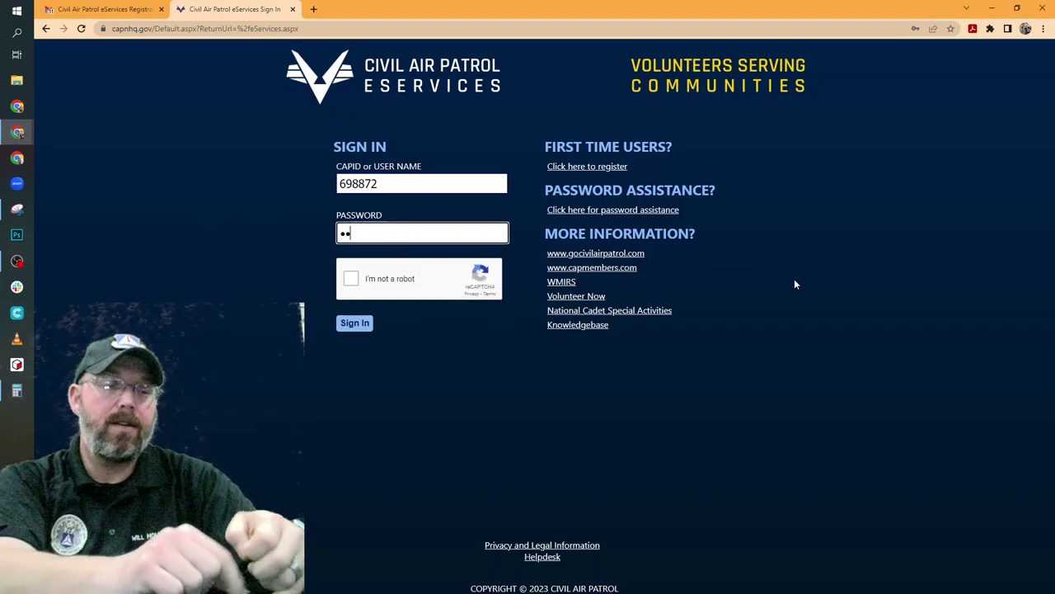
pyautogui.write('••••••')
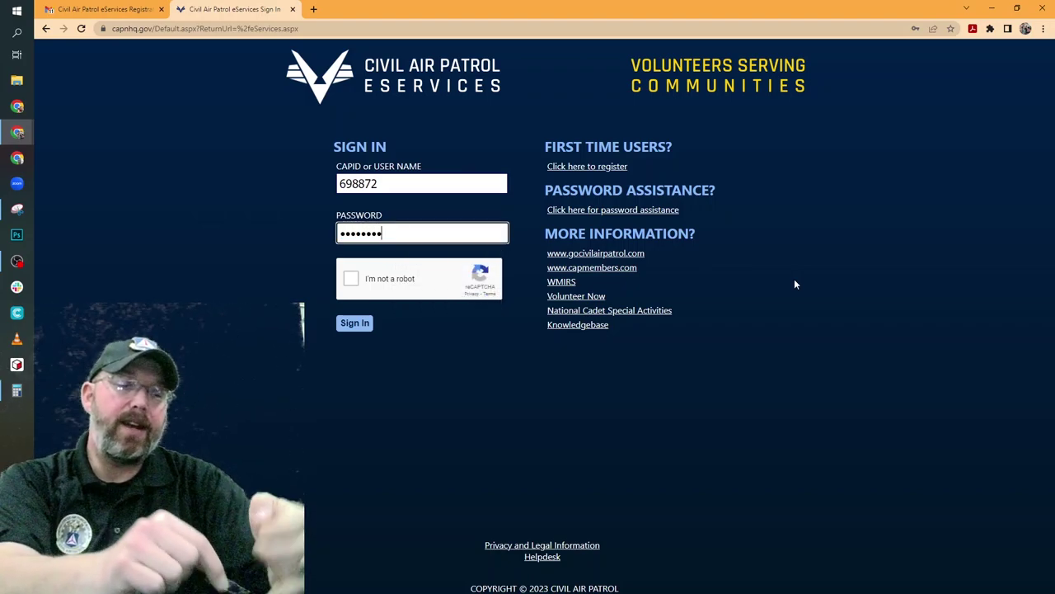
pyautogui.write('•••••')
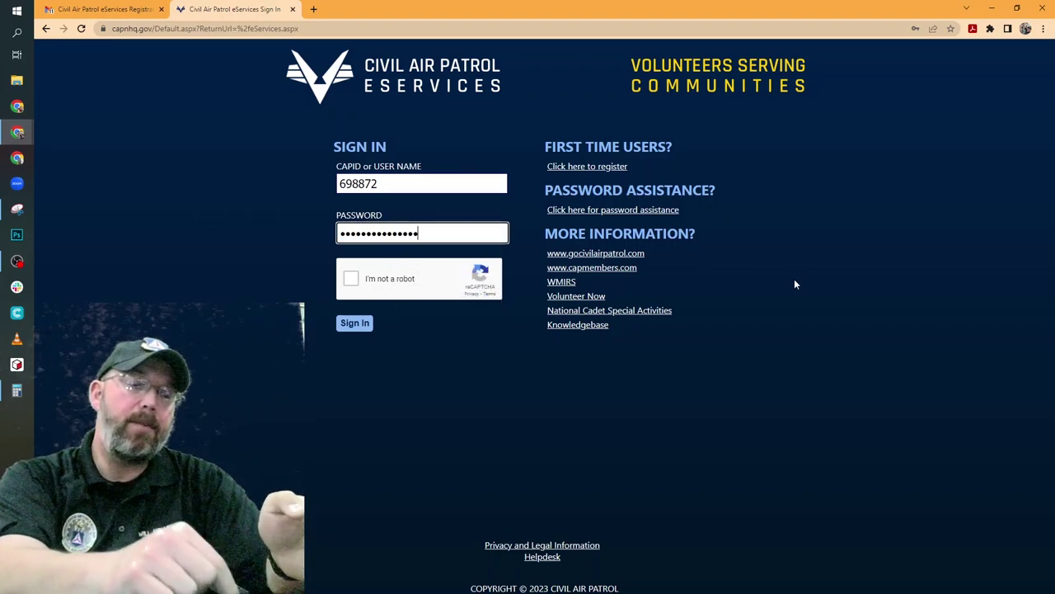
pyautogui.press('Tab')
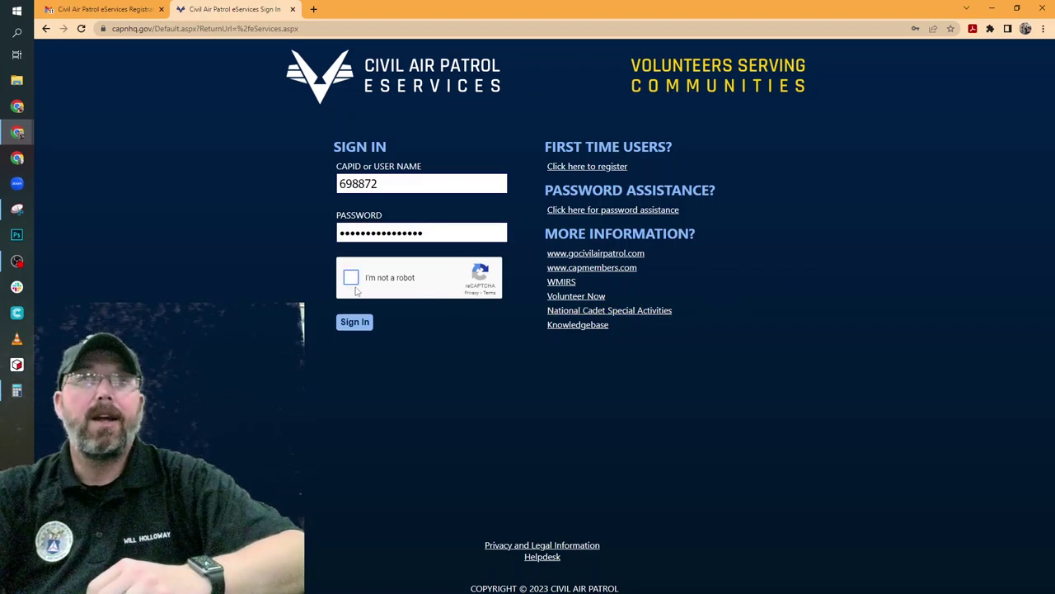
pyautogui.click(352, 282)
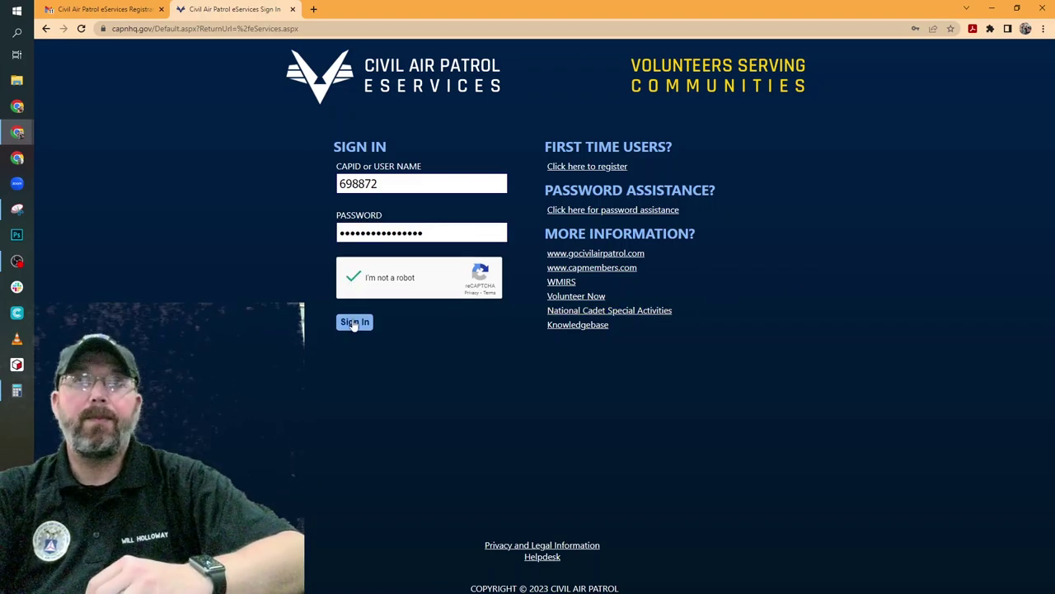
pyautogui.click(355, 323)
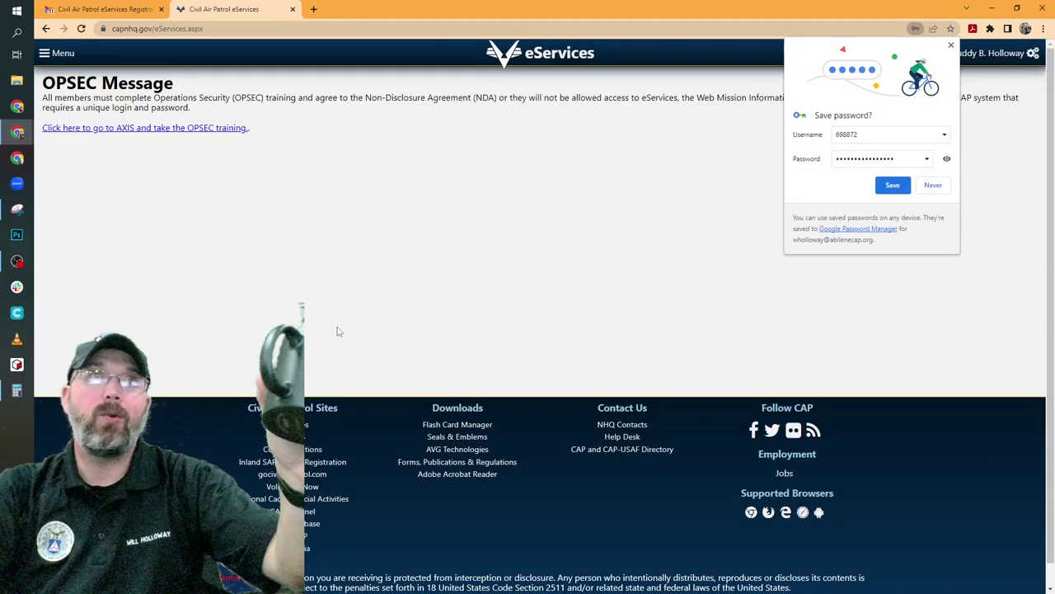
# Save the new eServices login in Chrome's Save password prompt
pyautogui.click(896, 188)
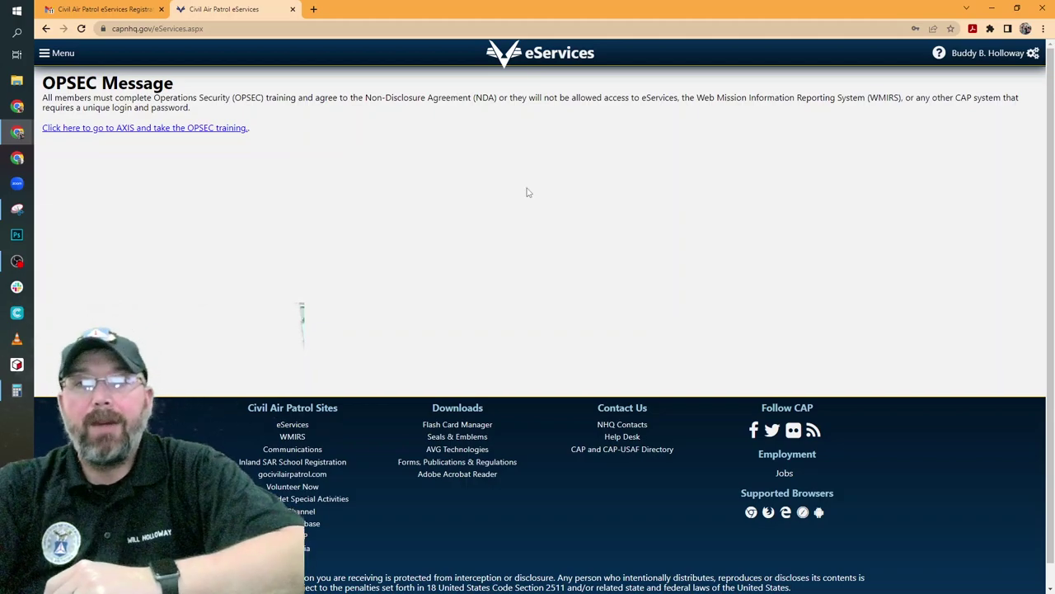
# Follow the link to AXIS for the OPSEC training and scroll to the tutorial
pyautogui.click(210, 132)
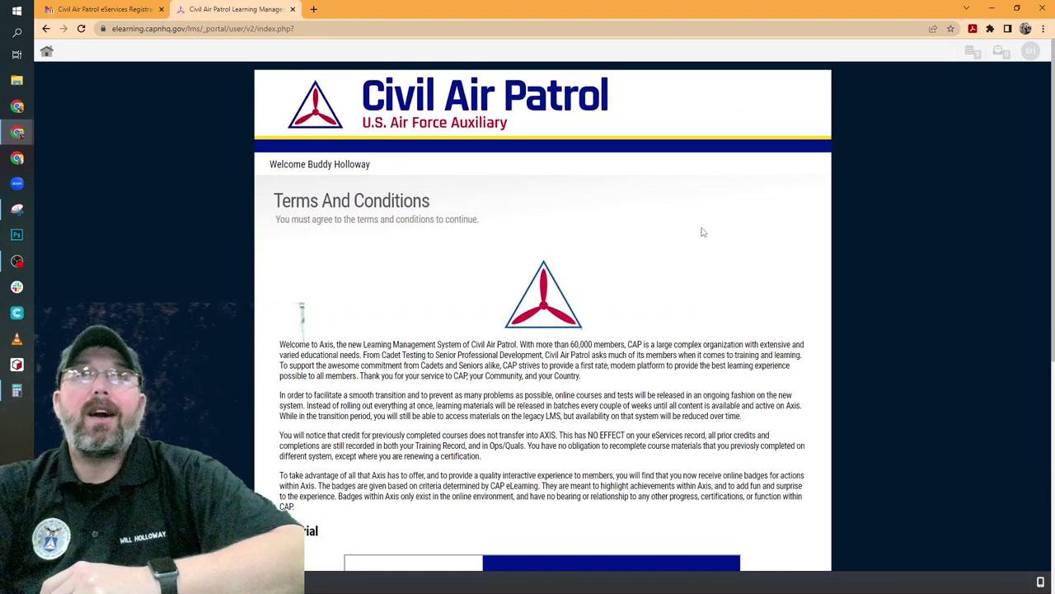
pyautogui.scroll(-2, 616, 405)
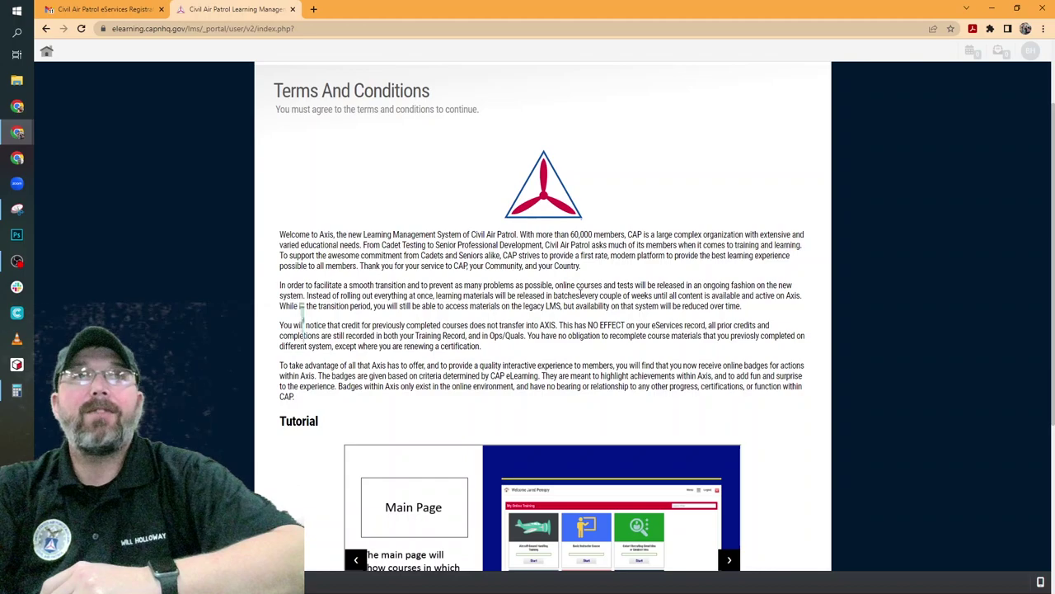
pyautogui.scroll(-5, 580, 289)
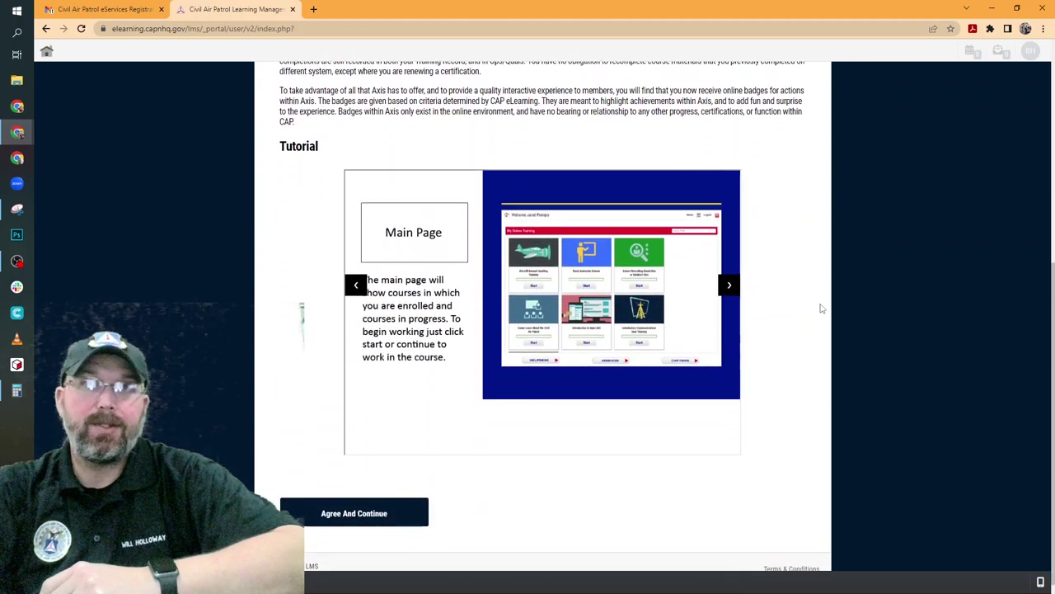
# Step through the Main Page, Menu, Enroll, Transcript and Badges tutorial slides, then agree to the terms
pyautogui.click(729, 287)
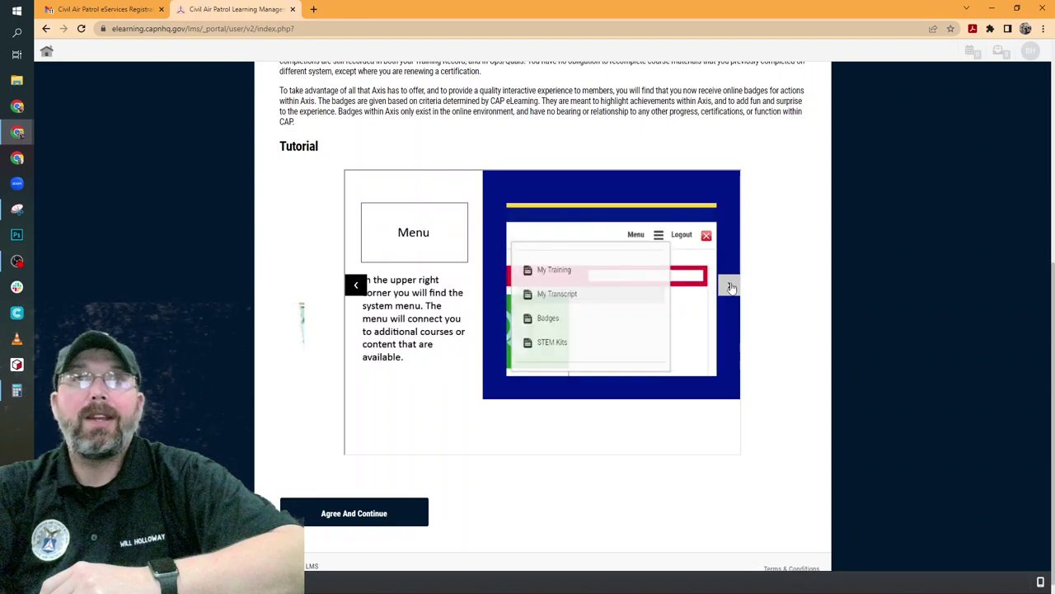
pyautogui.click(731, 286)
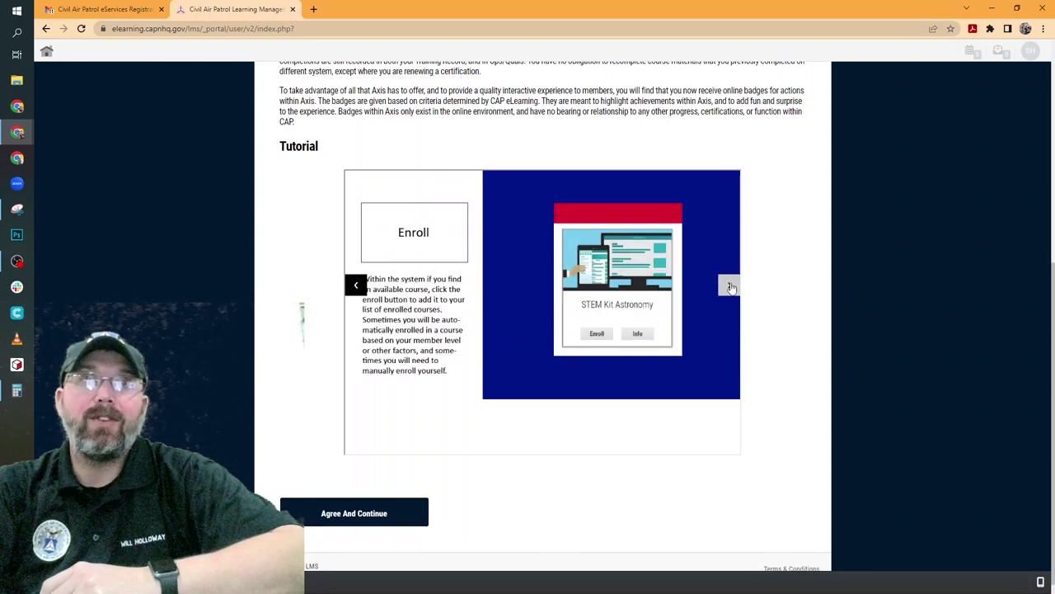
pyautogui.click(730, 286)
pyautogui.click(731, 286)
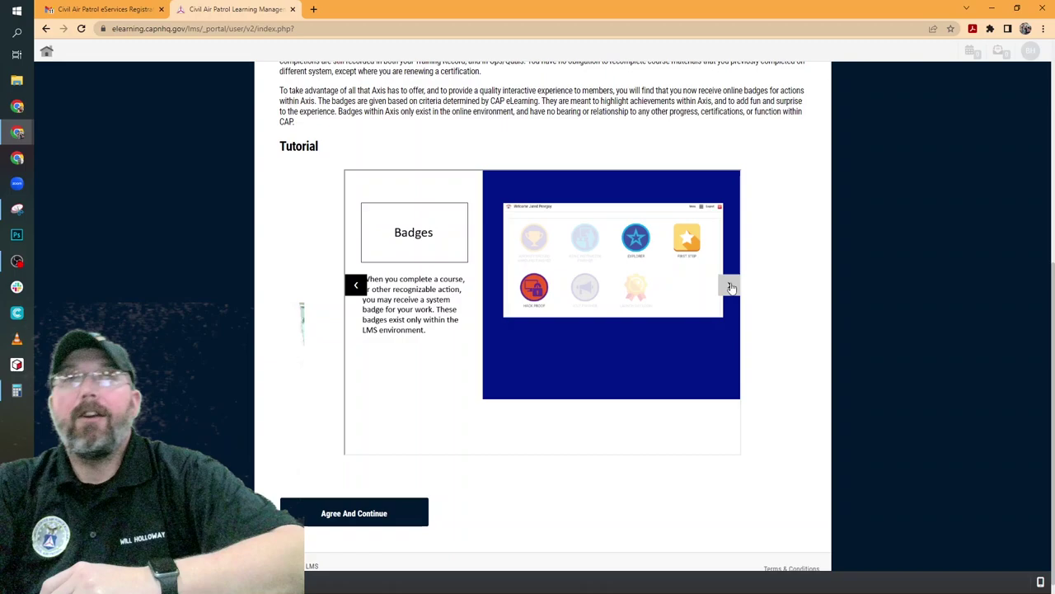
pyautogui.click(730, 287)
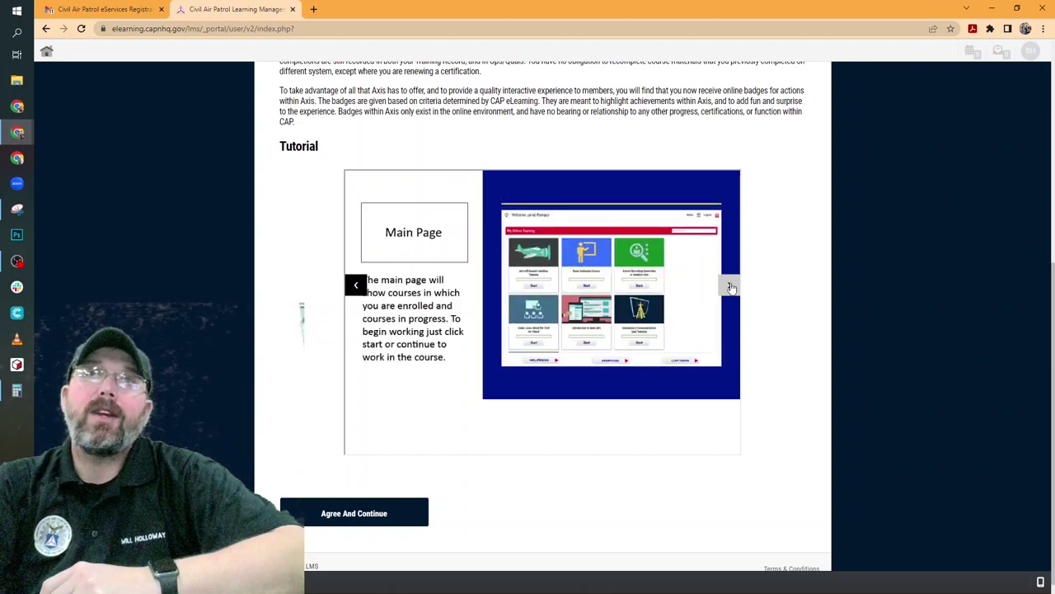
pyautogui.click(730, 286)
pyautogui.click(731, 287)
pyautogui.click(731, 287)
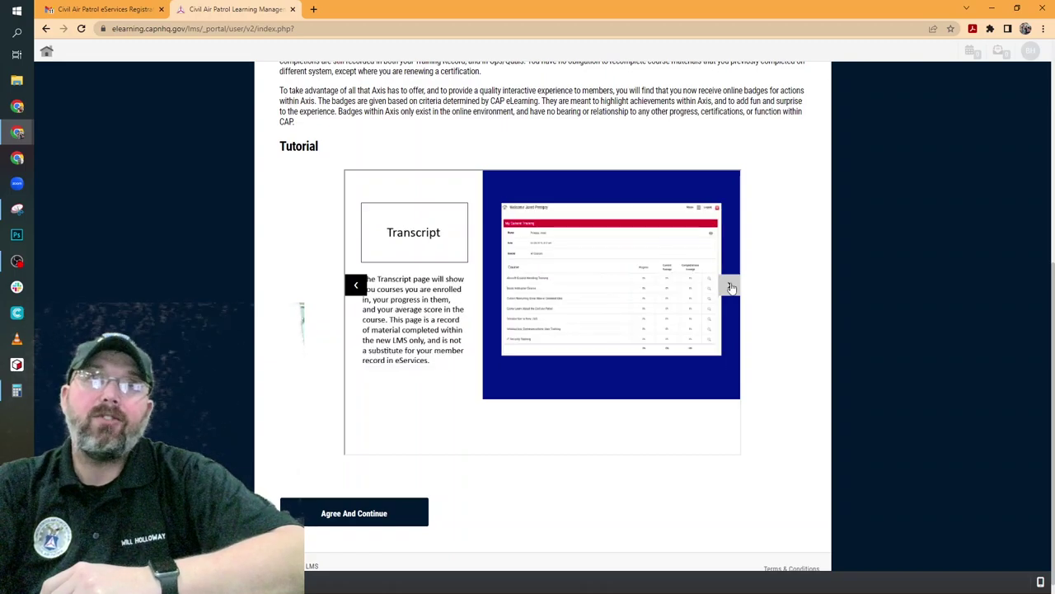
pyautogui.click(731, 286)
pyautogui.click(730, 286)
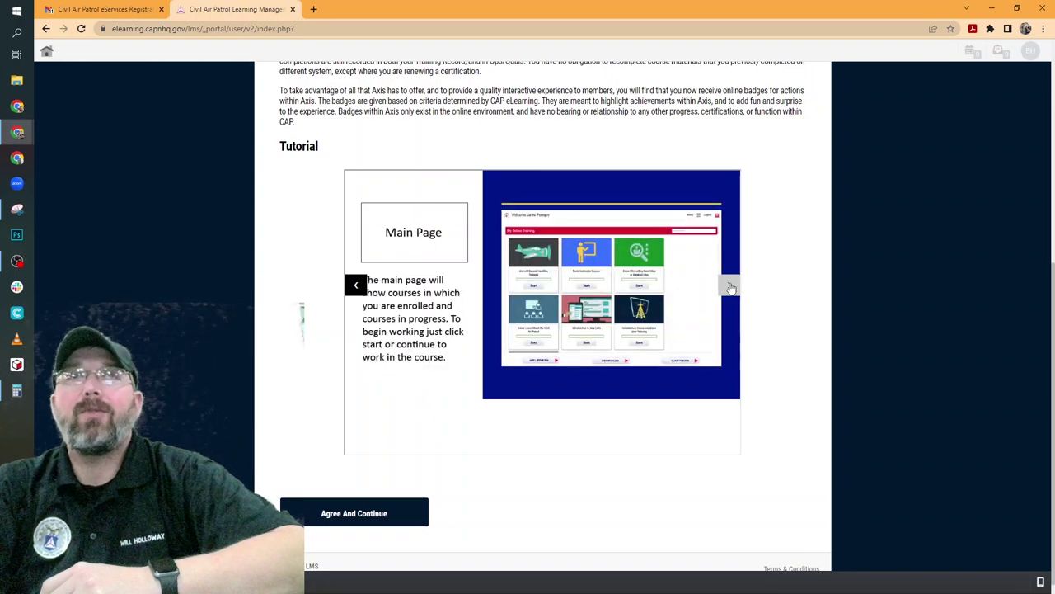
pyautogui.scroll(-1, 731, 286)
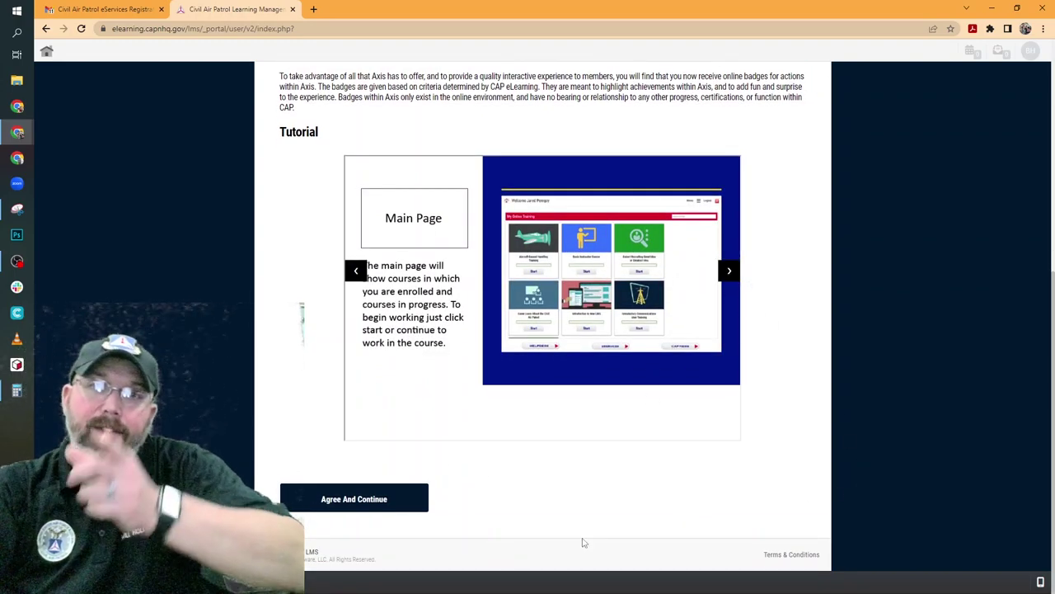
pyautogui.click(371, 504)
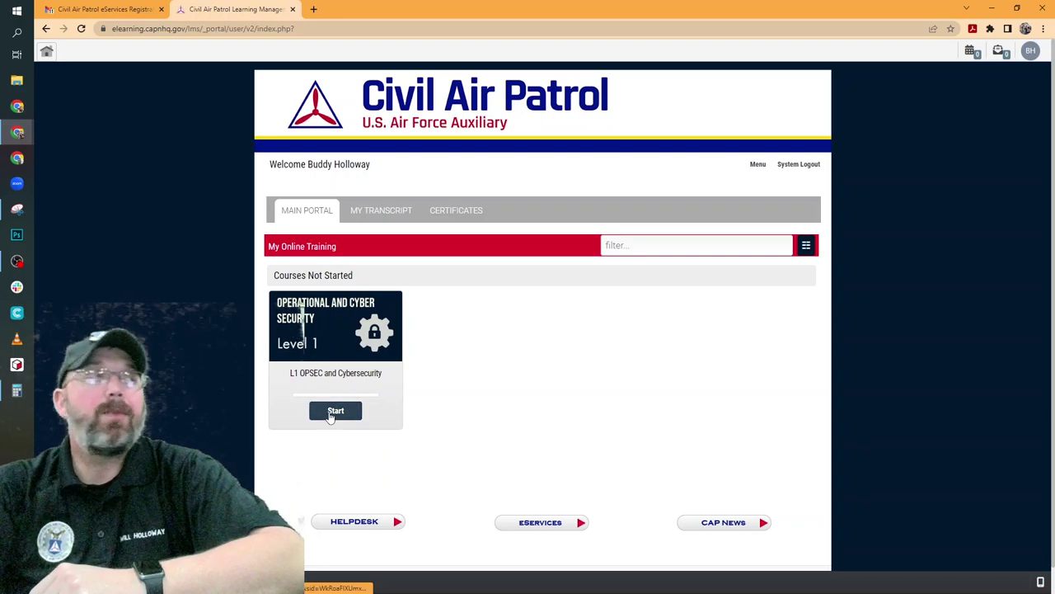
# Start the L1 OPSEC and Cybersecurity course and review its 20-minute lesson listing
pyautogui.click(333, 412)
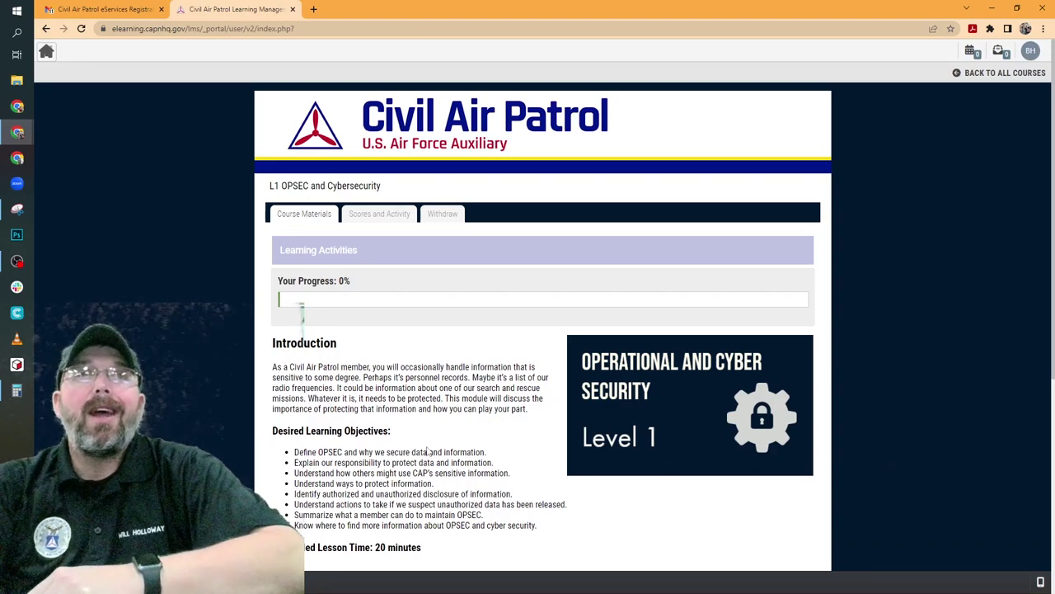
pyautogui.scroll(-2, 920, 472)
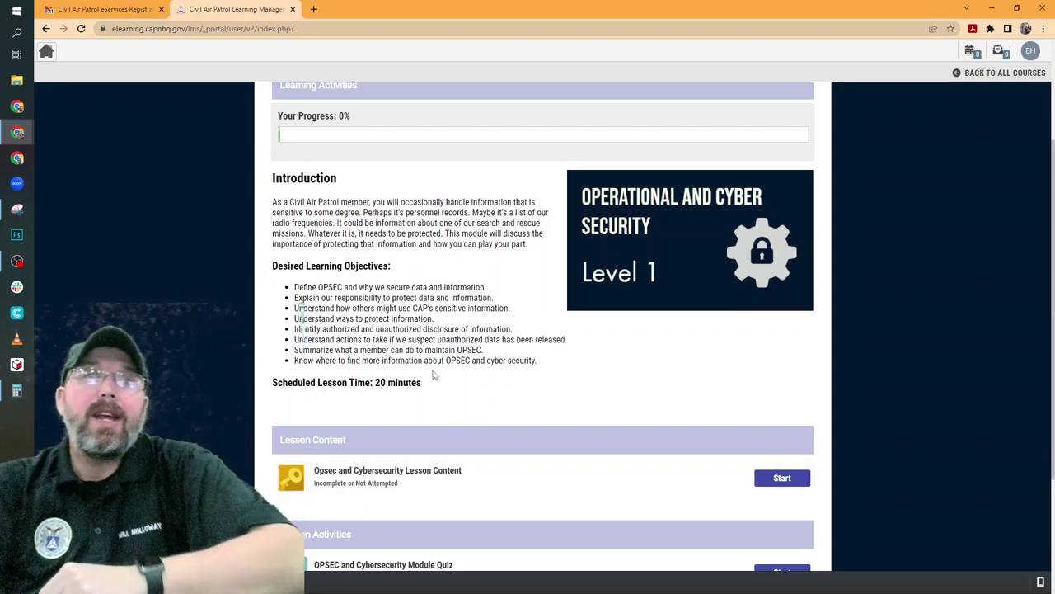
pyautogui.moveTo(422, 383); pyautogui.dragTo(375, 382)
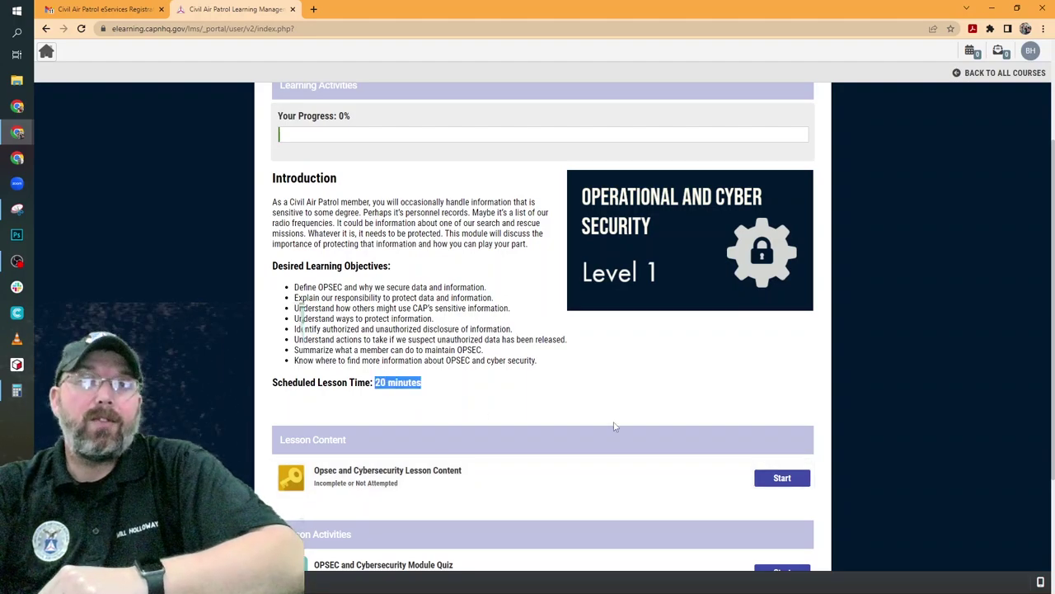
pyautogui.scroll(-2, 613, 426)
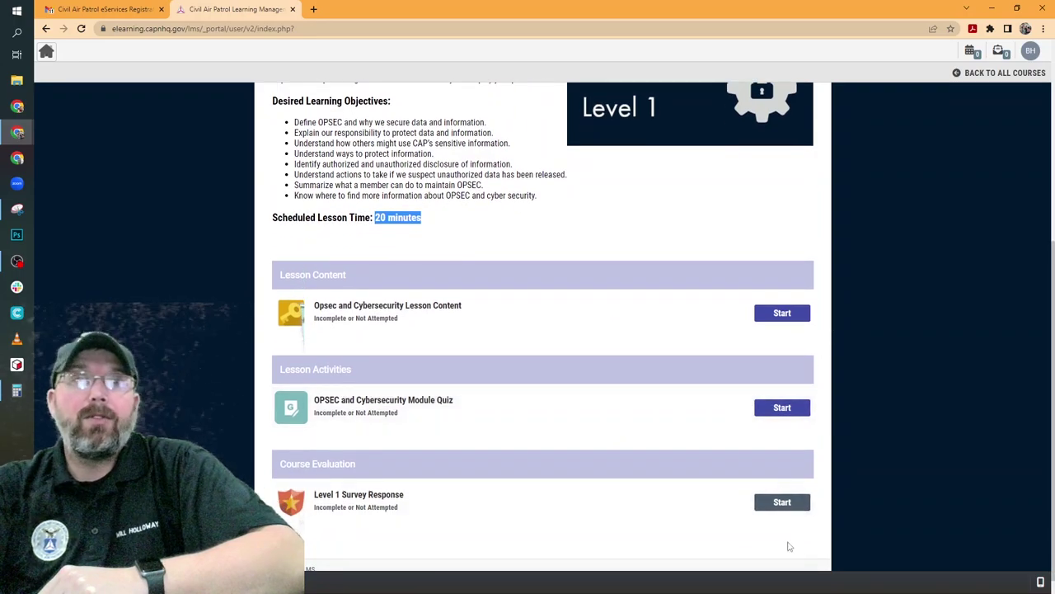
# Launch the Opsec and Cybersecurity lesson and read through the OPSEC Basics page
pyautogui.click(765, 324)
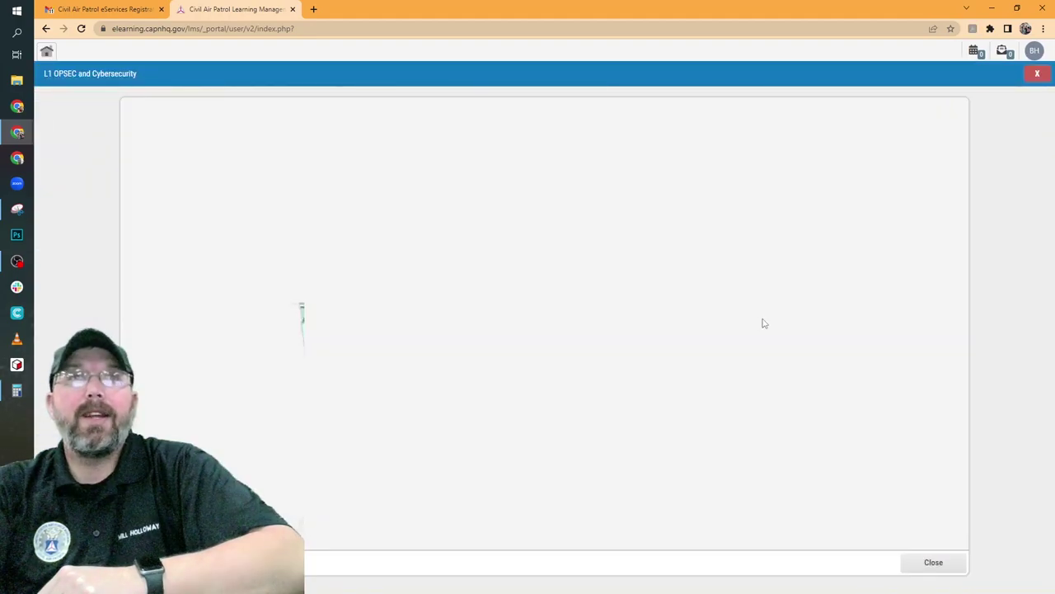
pyautogui.scroll(-1, 746, 338)
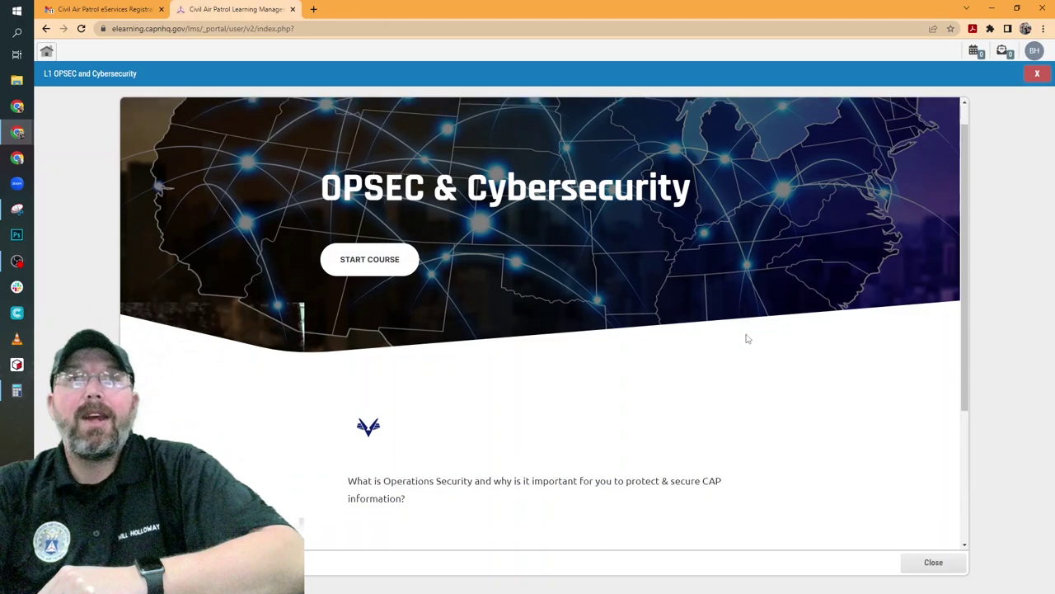
pyautogui.scroll(-1, 746, 338)
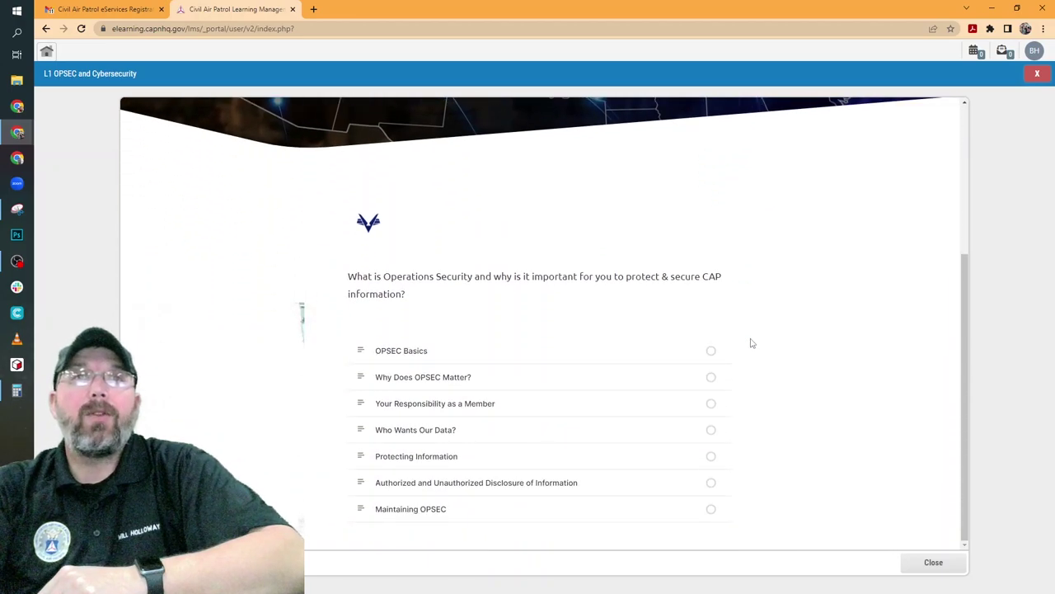
pyautogui.click(461, 355)
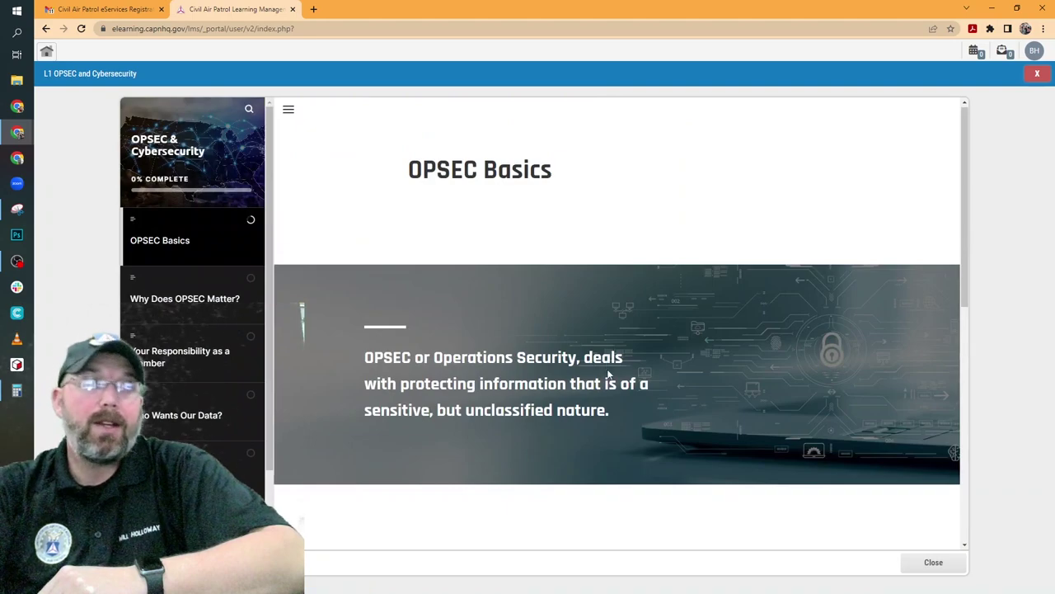
pyautogui.scroll(-5, 615, 297)
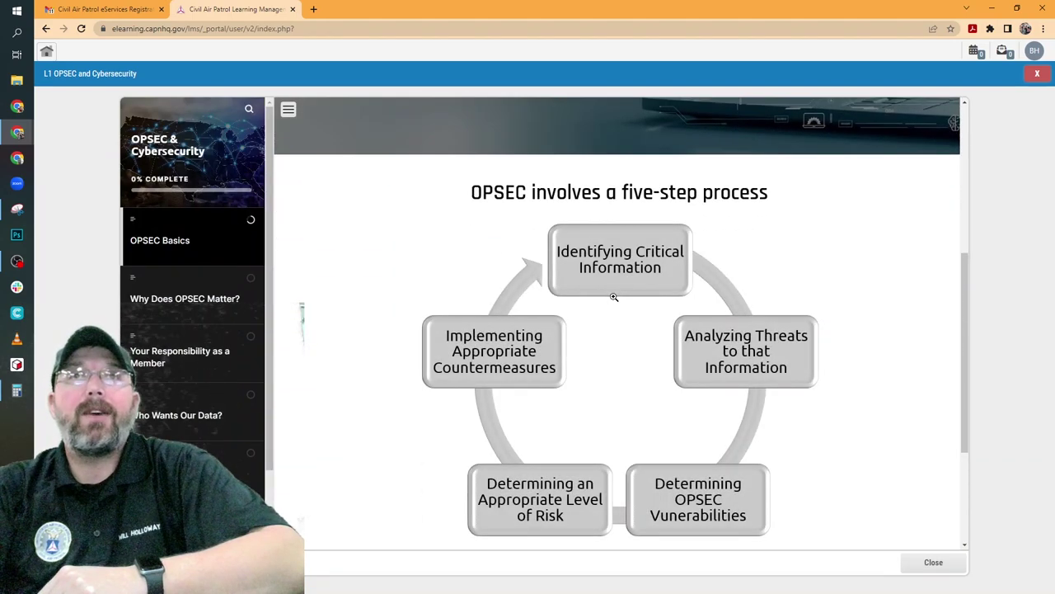
pyautogui.scroll(-2, 614, 296)
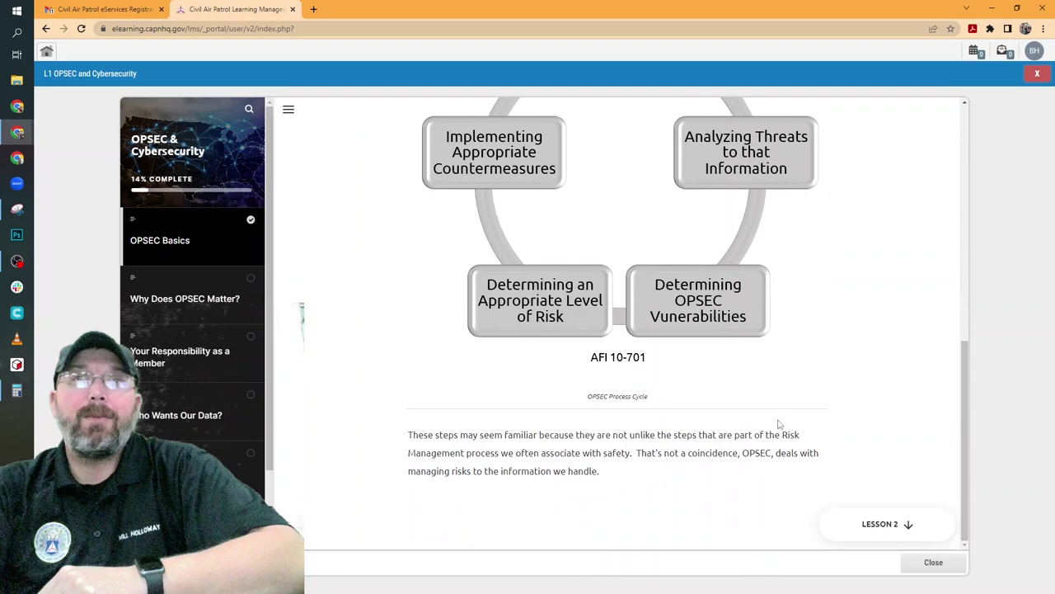
# Read the Why Does OPSEC Matter?, Your Responsibility as a Member, and Who Wants Our Data? pages
pyautogui.click(872, 529)
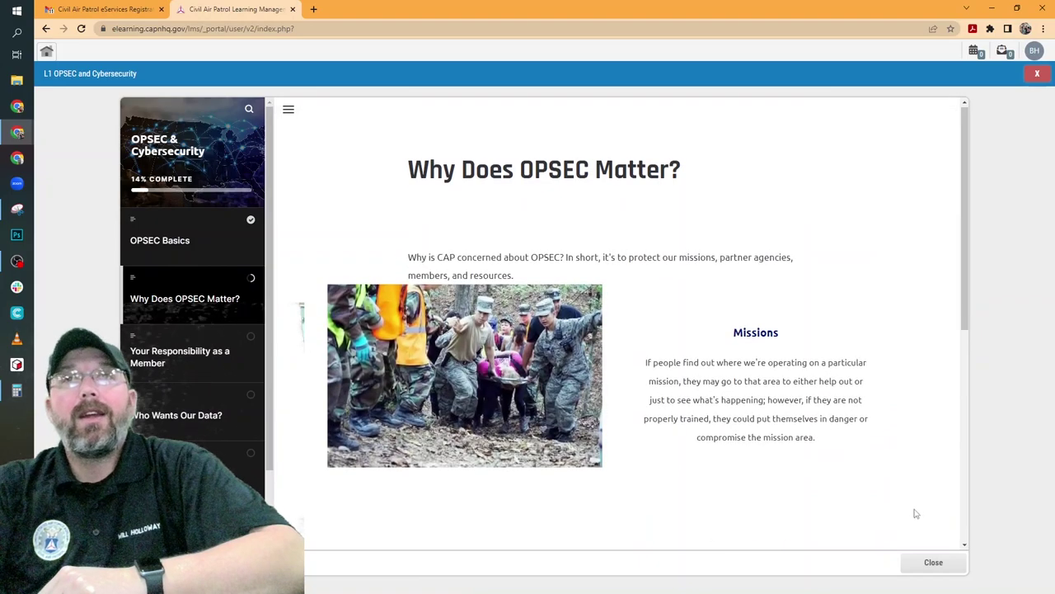
pyautogui.scroll(-2, 913, 507)
pyautogui.scroll(-1, 899, 491)
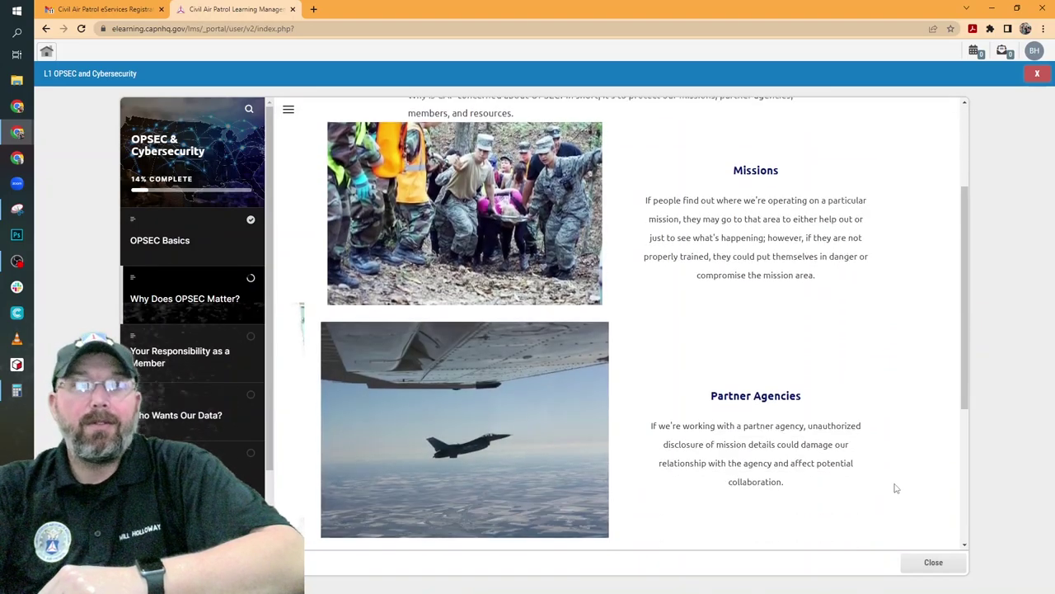
pyautogui.scroll(-5, 696, 420)
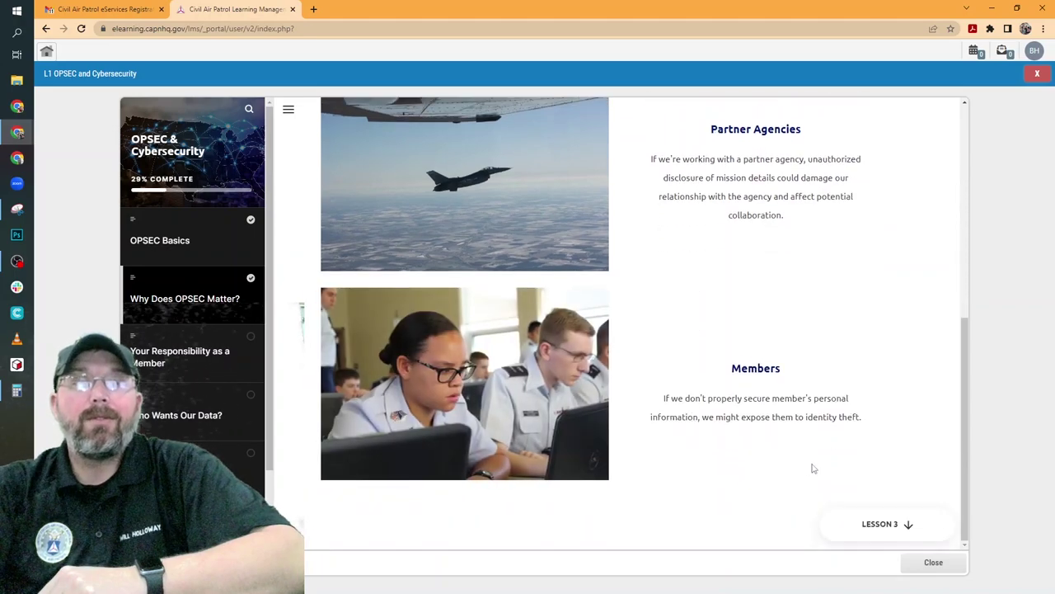
pyautogui.click(879, 527)
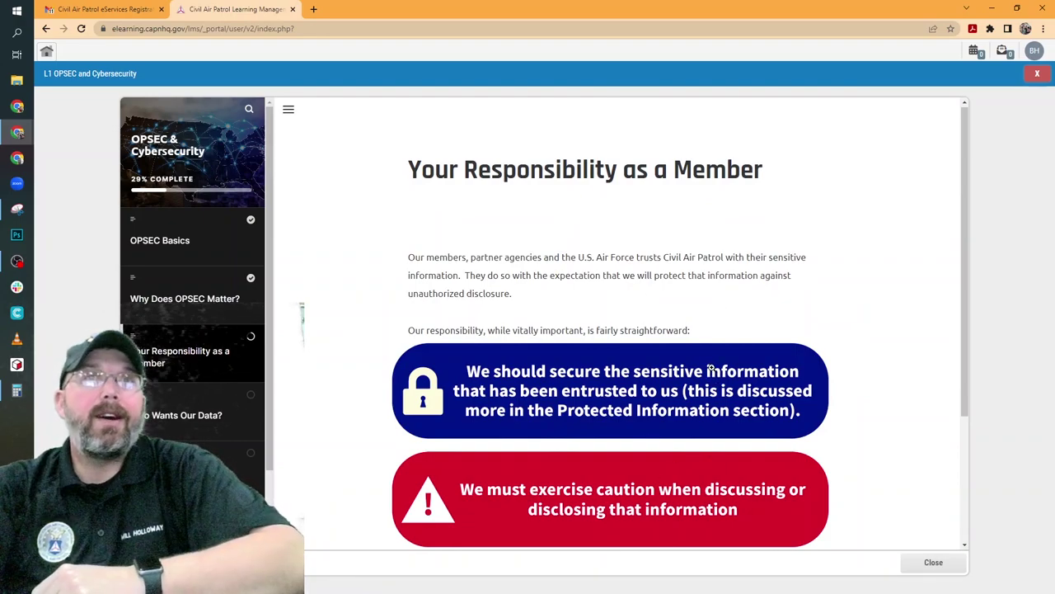
pyautogui.scroll(-3, 711, 369)
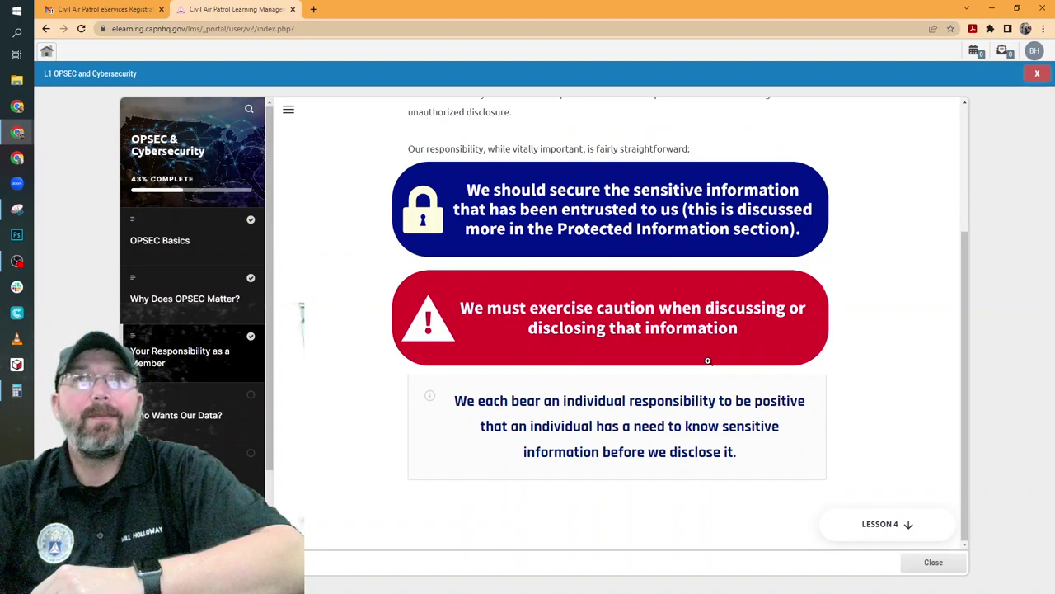
pyautogui.click(870, 526)
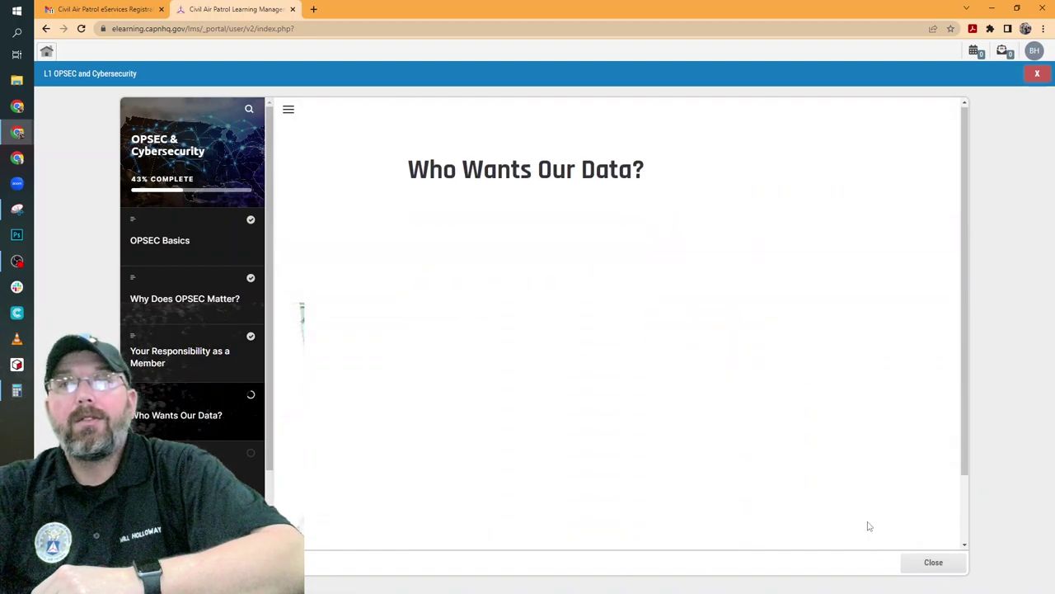
pyautogui.scroll(-2, 841, 408)
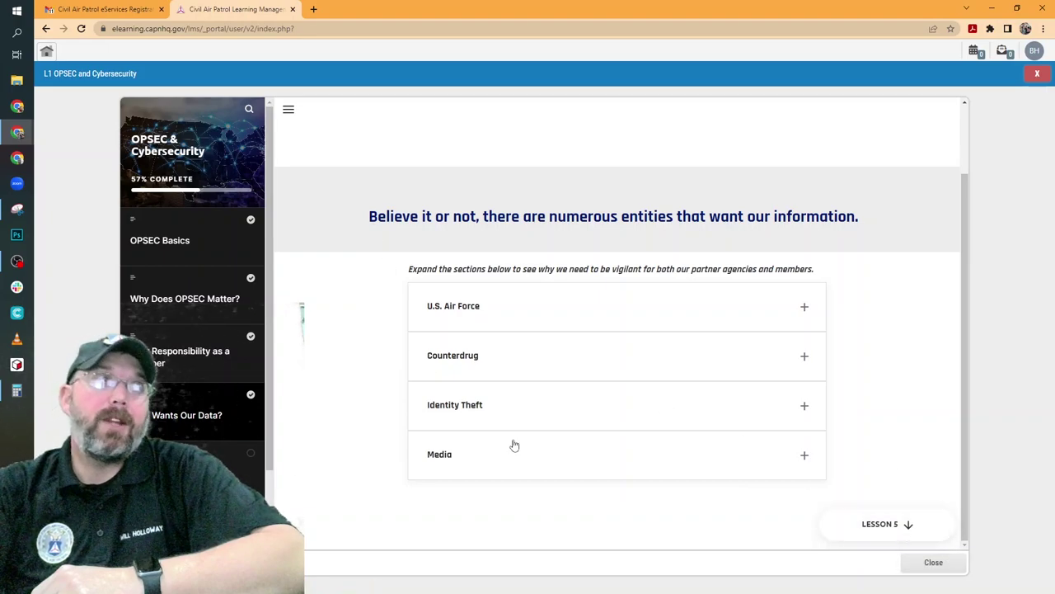
# Read the Protecting Information and Authorized and Unauthorized Disclosure of Information pages
pyautogui.click(903, 530)
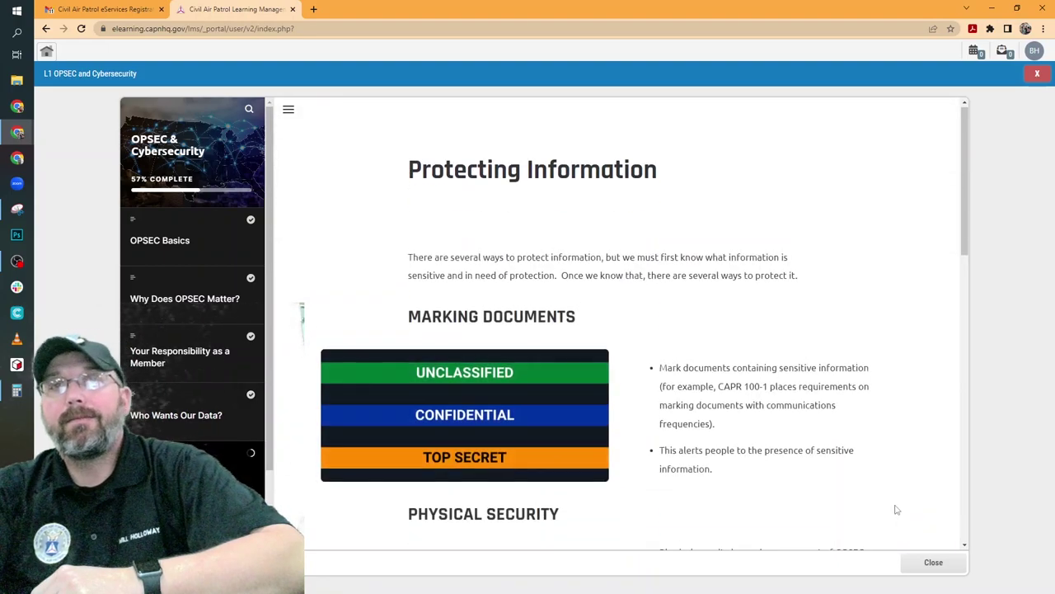
pyautogui.scroll(-5, 891, 493)
pyautogui.scroll(-6, 891, 492)
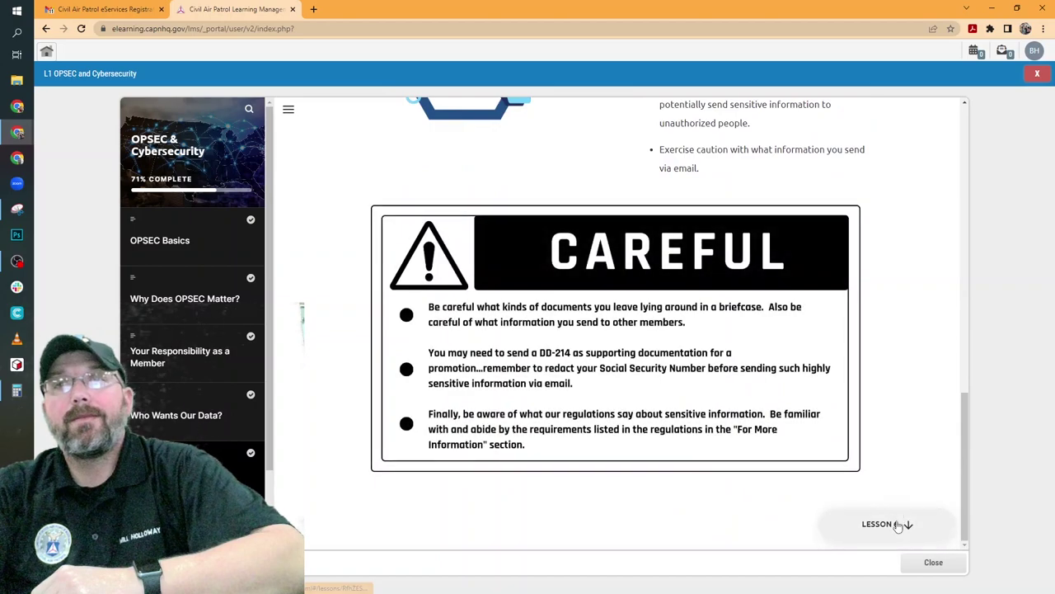
pyautogui.click(898, 525)
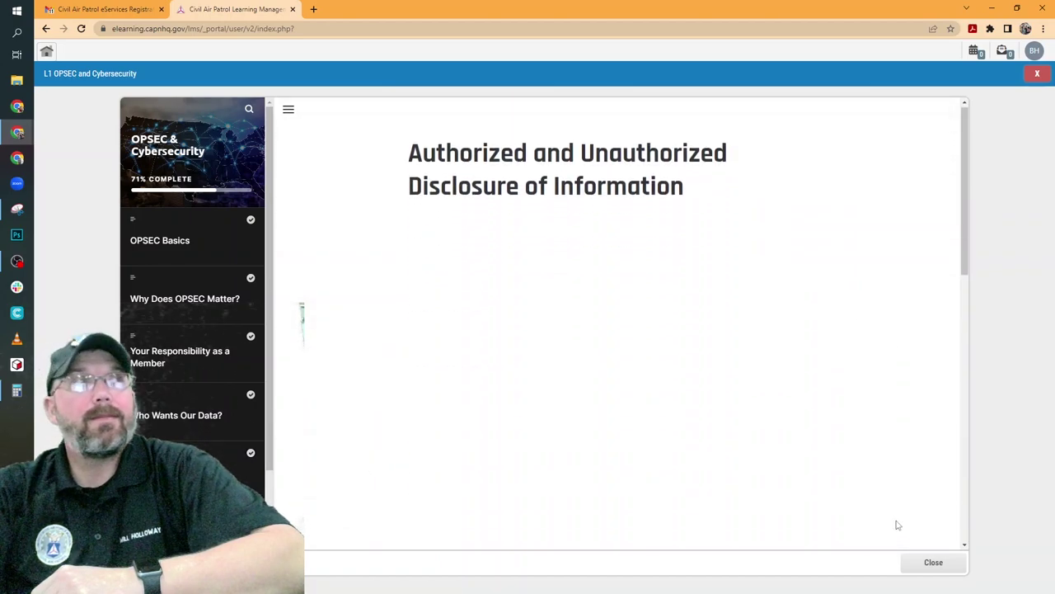
pyautogui.scroll(-4, 899, 522)
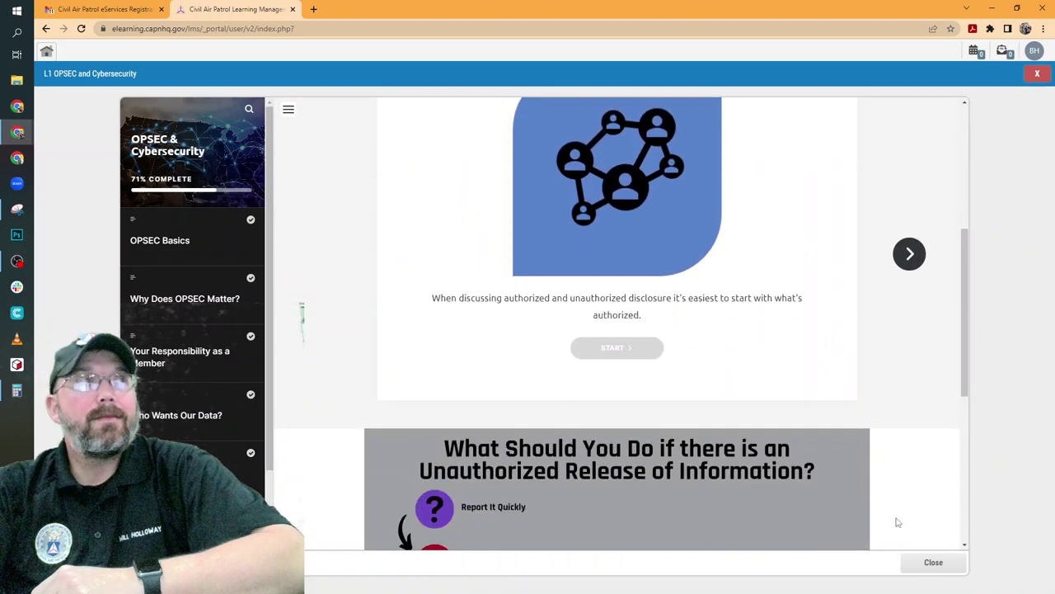
pyautogui.scroll(-5, 899, 523)
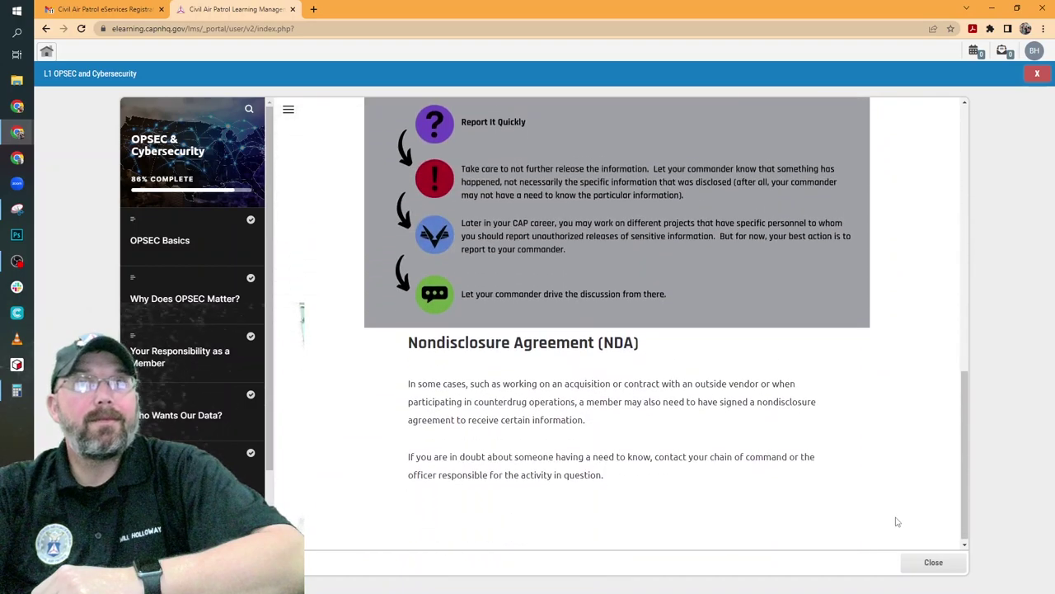
# Read the final Maintaining OPSEC page down to its Vigilance and Action section
pyautogui.click(900, 527)
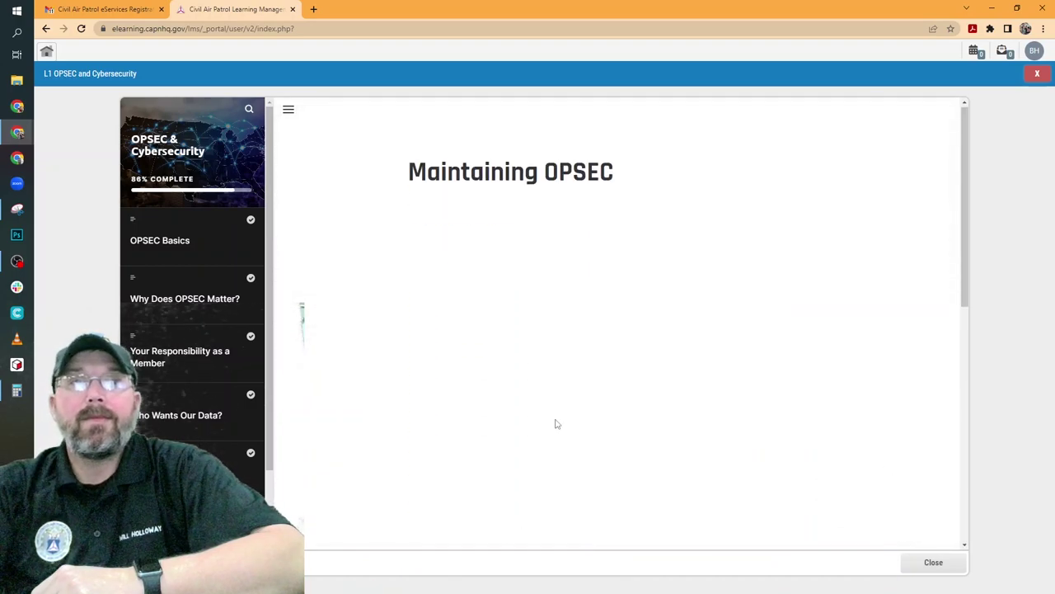
pyautogui.scroll(-6, 797, 444)
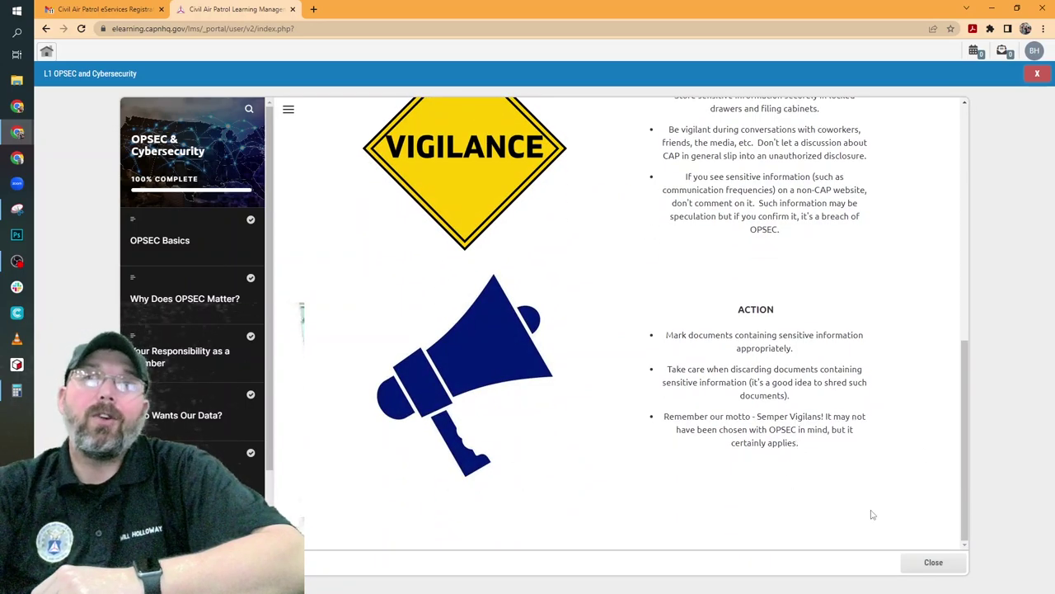
pyautogui.scroll(-2, 239, 380)
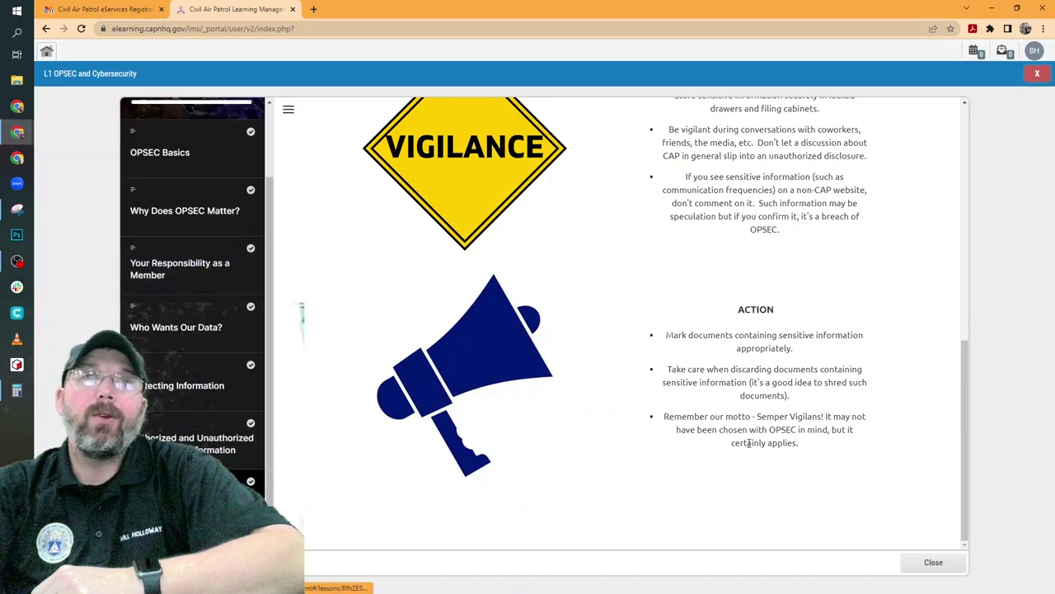
pyautogui.scroll(3, 355, 338)
pyautogui.scroll(2, 235, 287)
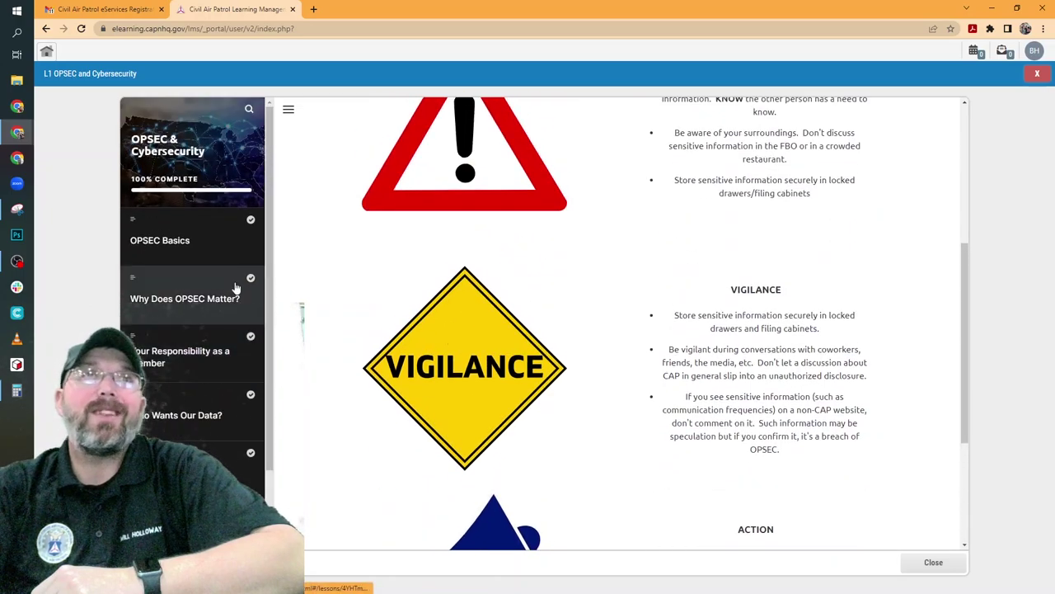
pyautogui.scroll(-3, 809, 432)
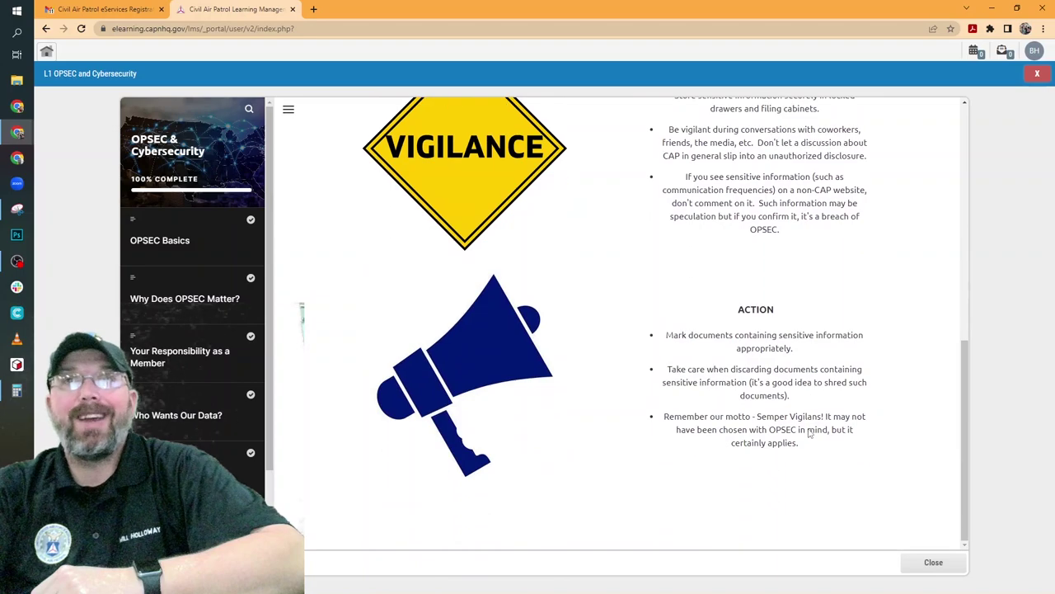
pyautogui.scroll(-2, 266, 394)
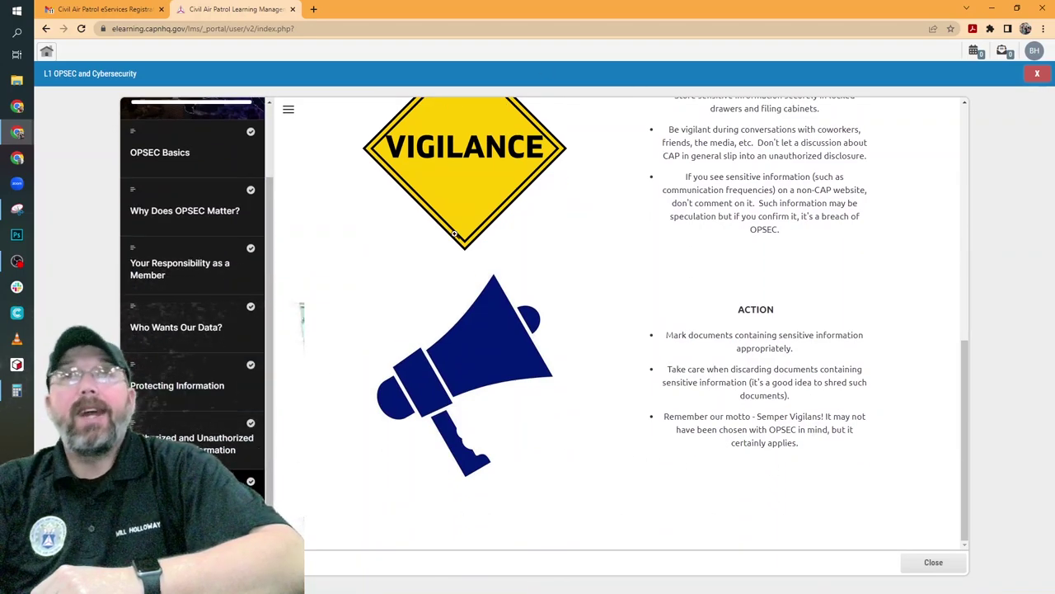
pyautogui.scroll(7, 745, 369)
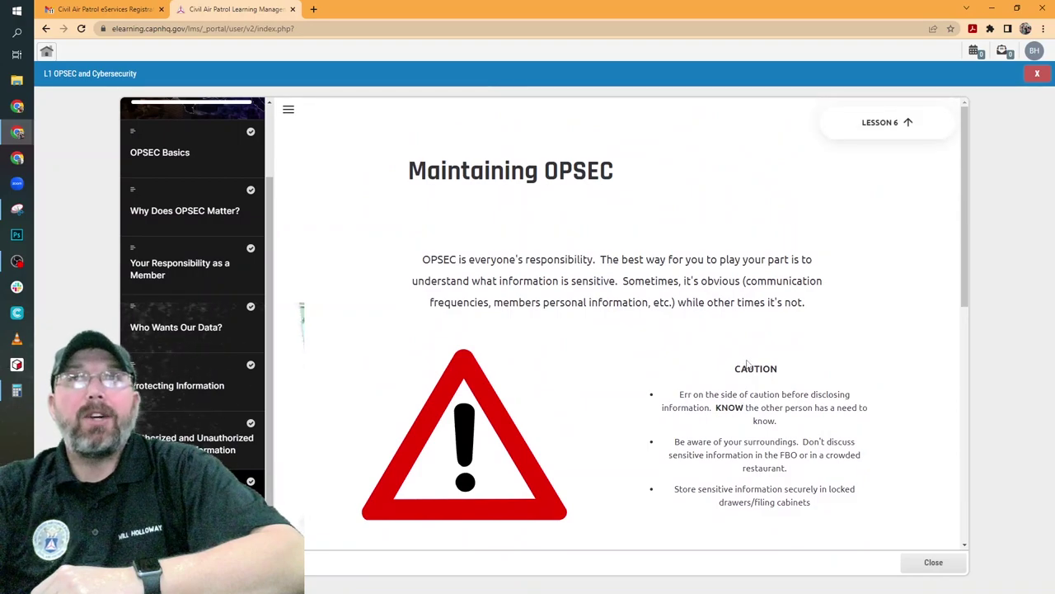
pyautogui.scroll(-2, 747, 363)
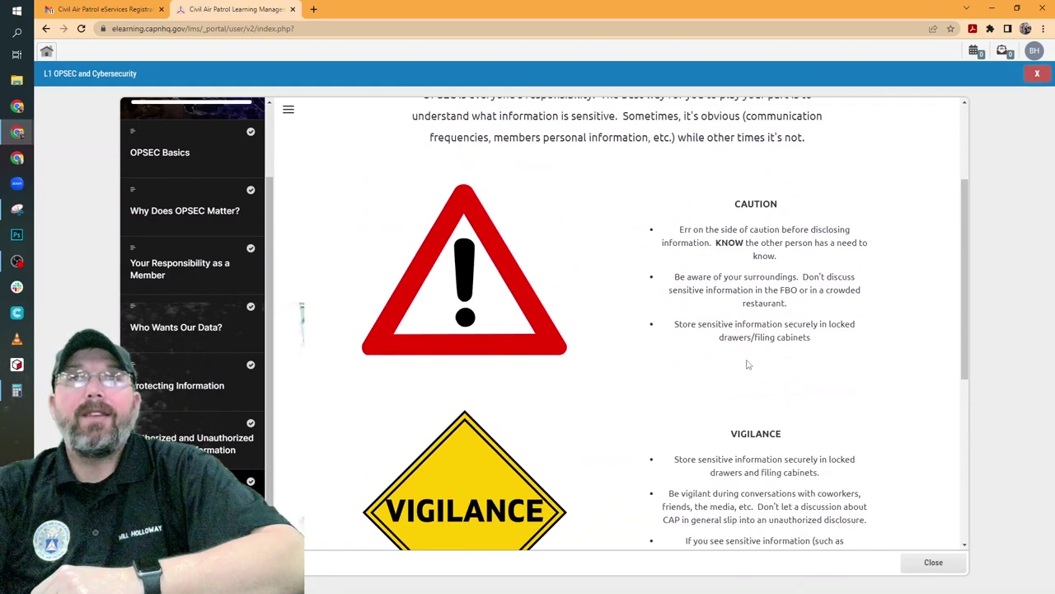
pyautogui.scroll(1, 747, 364)
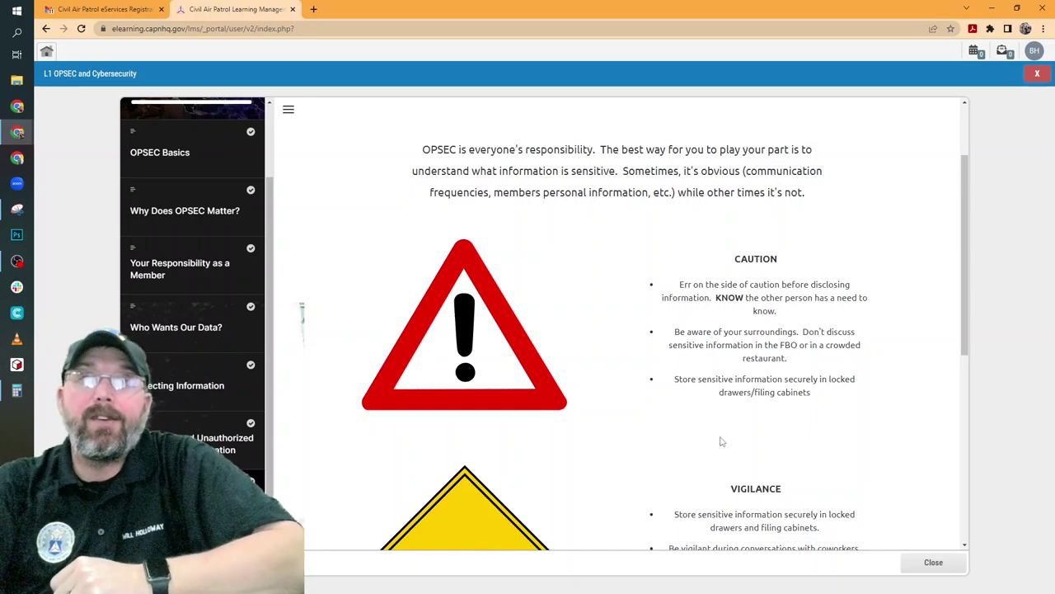
pyautogui.scroll(-2, 720, 443)
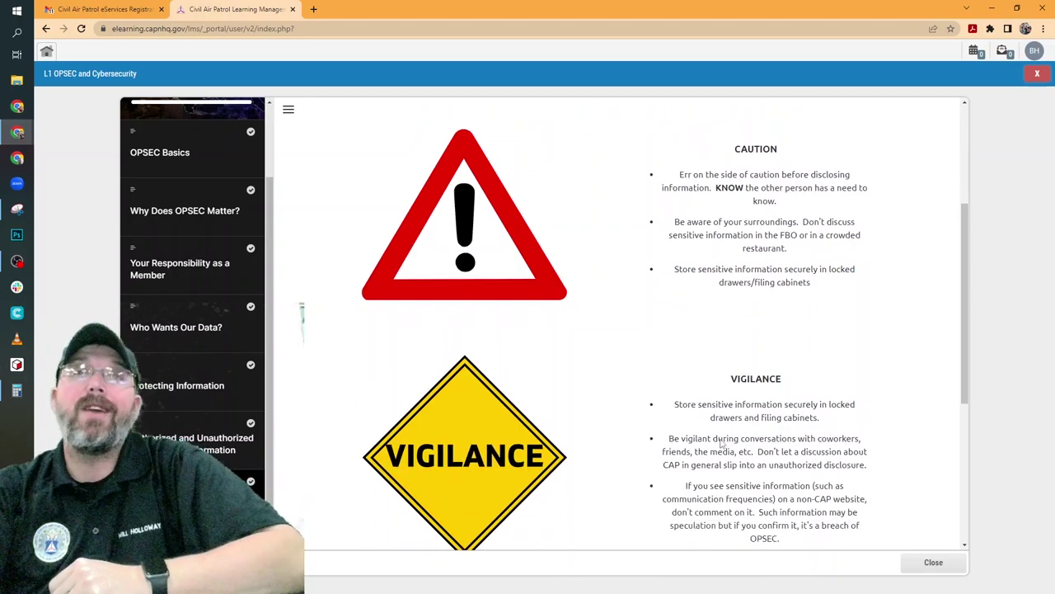
pyautogui.scroll(-2, 720, 439)
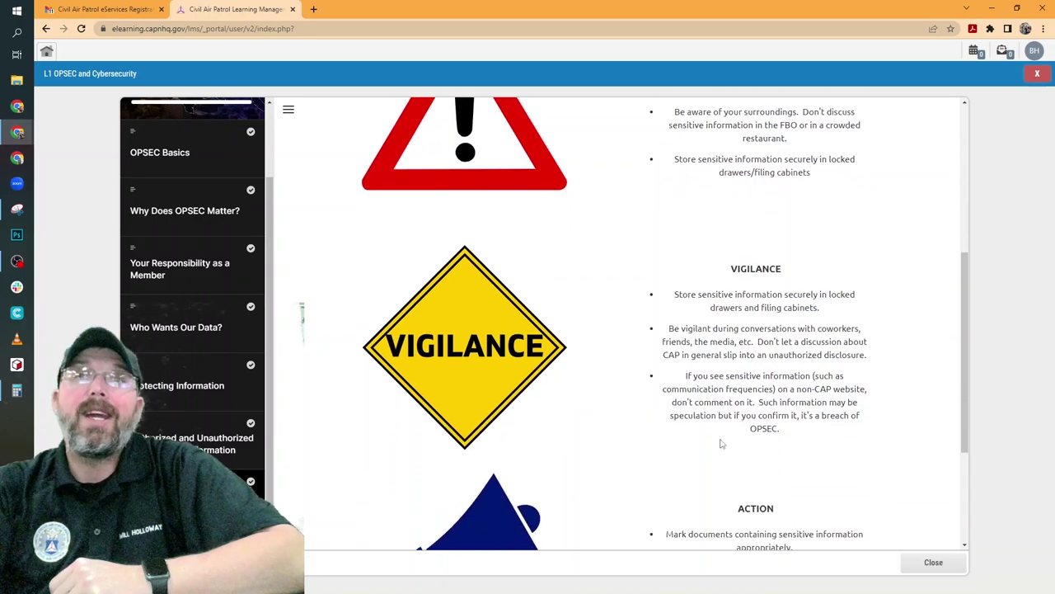
pyautogui.scroll(-2, 719, 444)
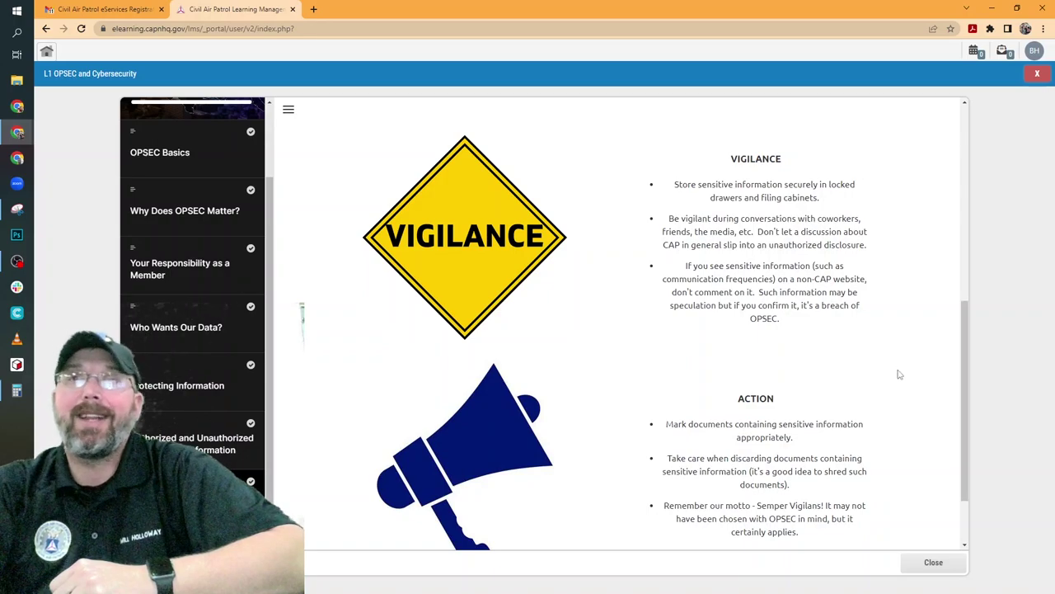
pyautogui.scroll(-1, 838, 383)
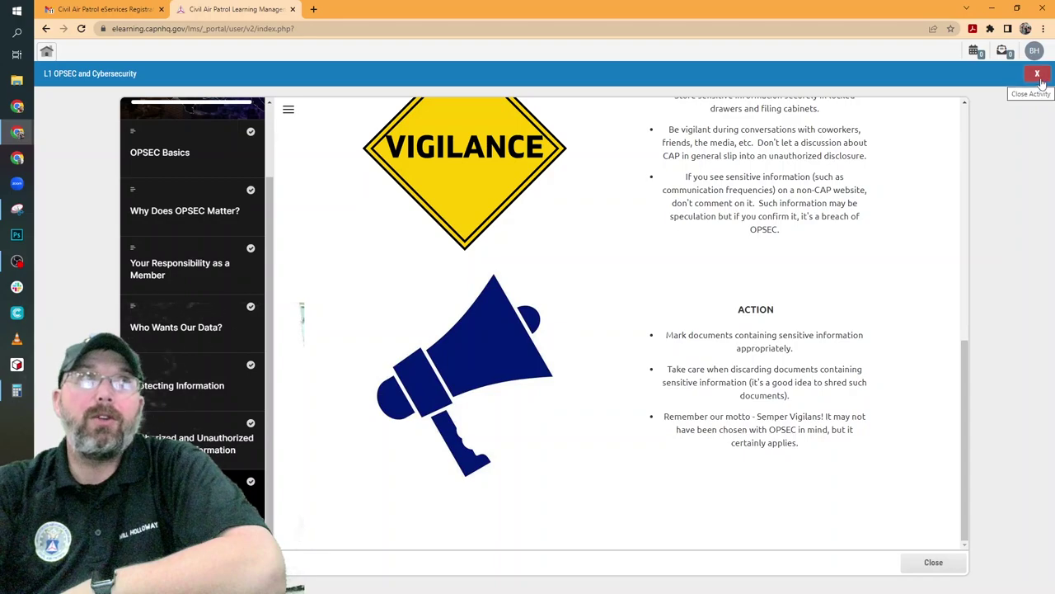
# Close the finished lesson, marked Completed at 33%, and start the OPSEC and Cybersecurity Module Quiz
pyautogui.click(934, 564)
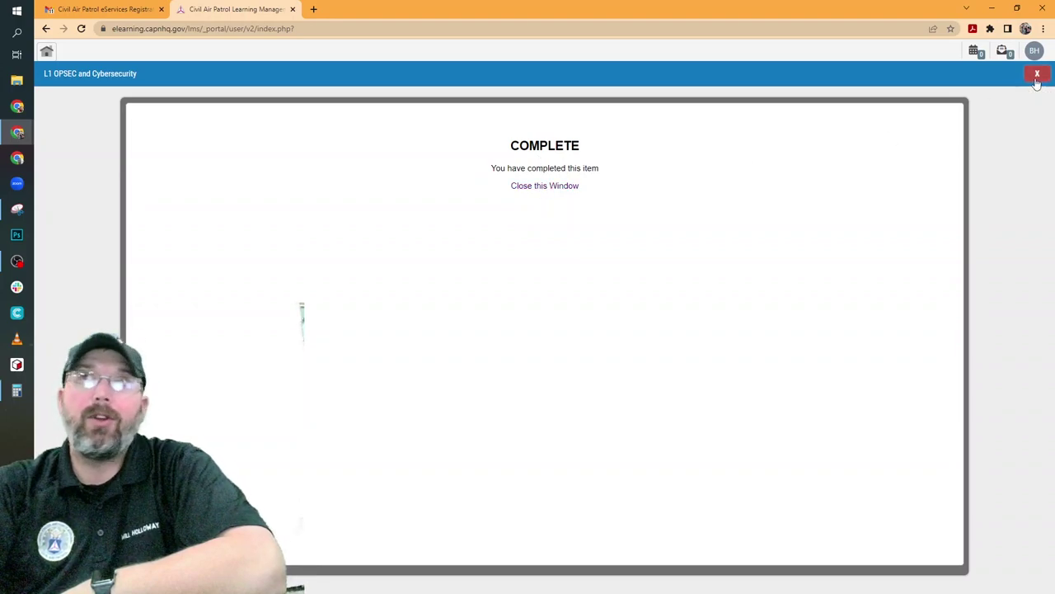
pyautogui.click(537, 188)
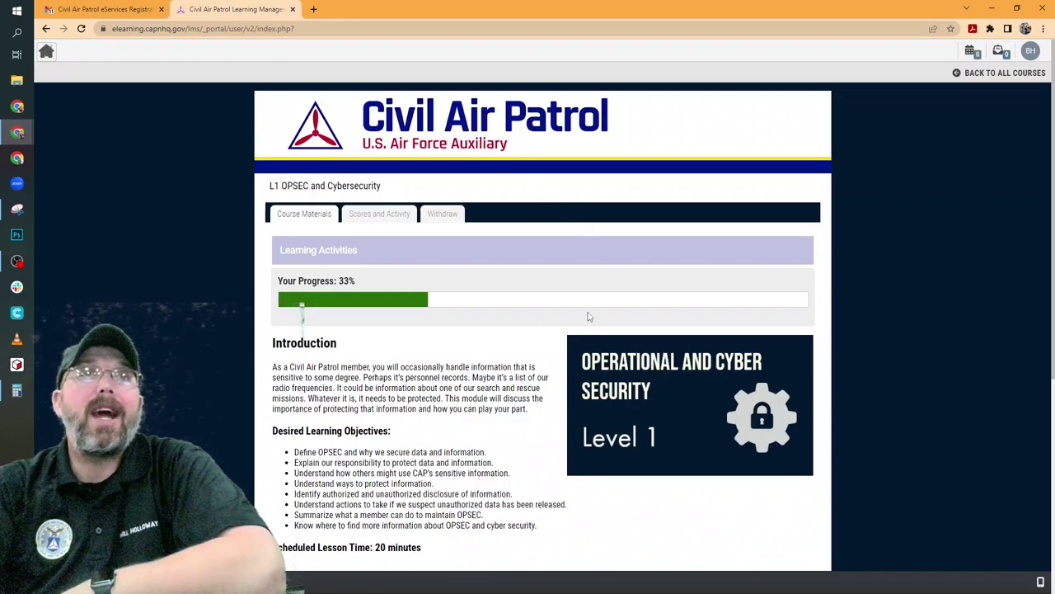
pyautogui.scroll(-4, 478, 358)
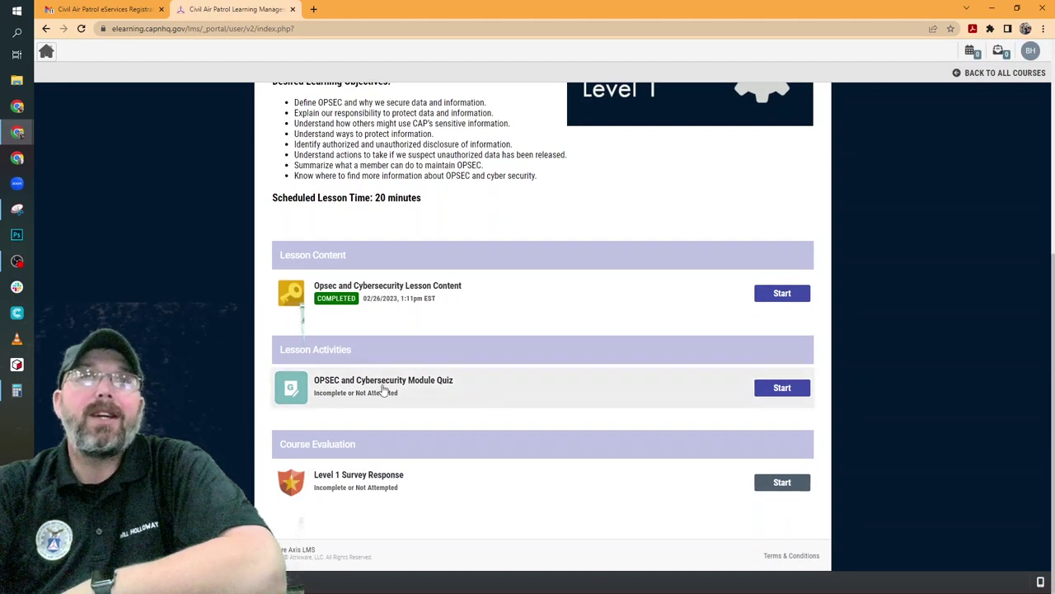
pyautogui.click(767, 388)
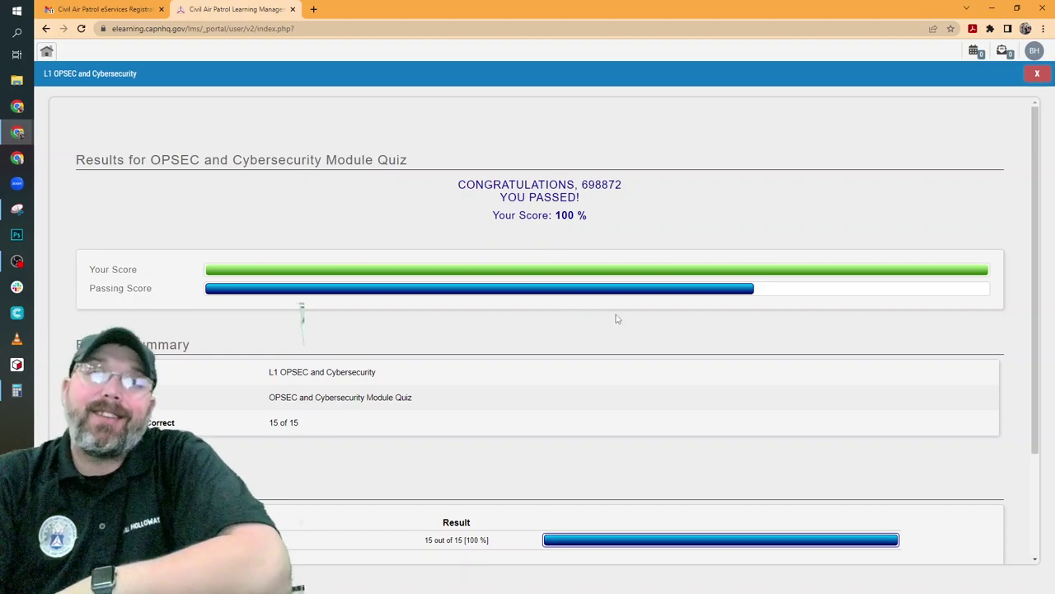
# Review the quiz results page showing LDWG:l1_opsec_cyber at 15 of 15, a 100% score
pyautogui.scroll(-2, 617, 305)
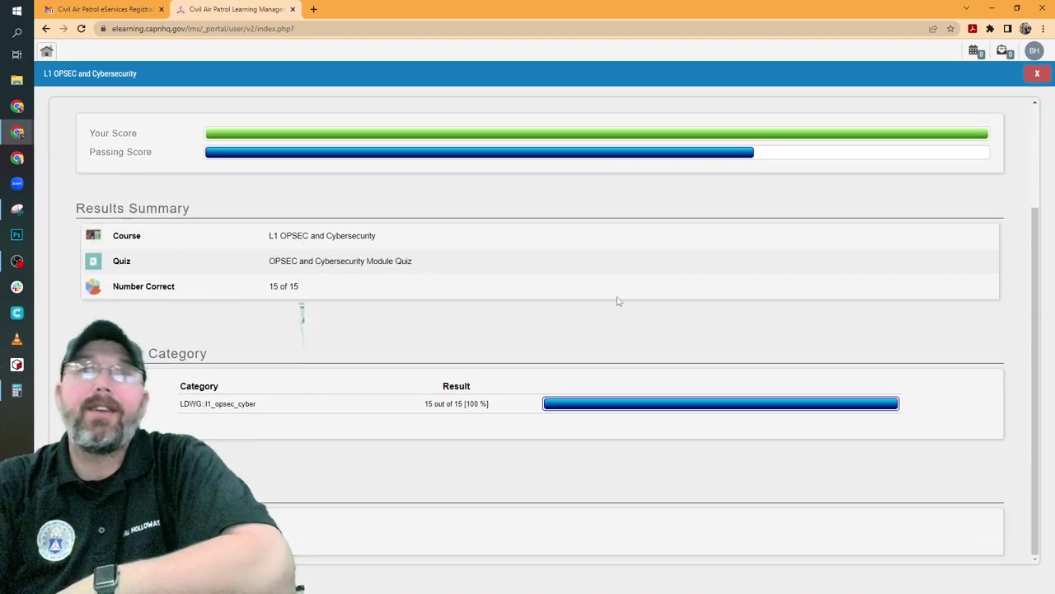
pyautogui.scroll(2, 618, 305)
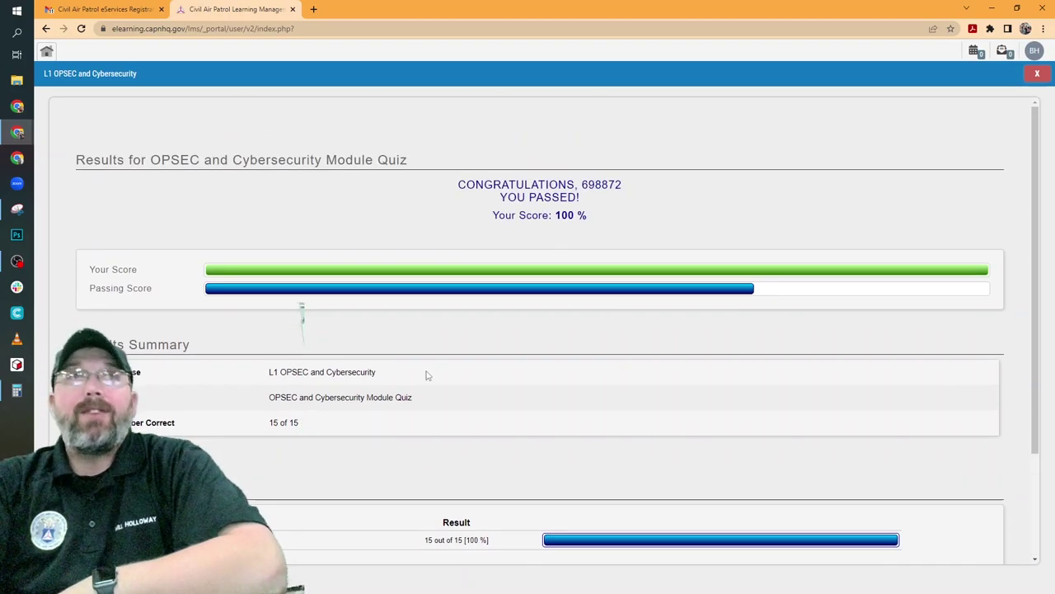
pyautogui.scroll(-2, 424, 372)
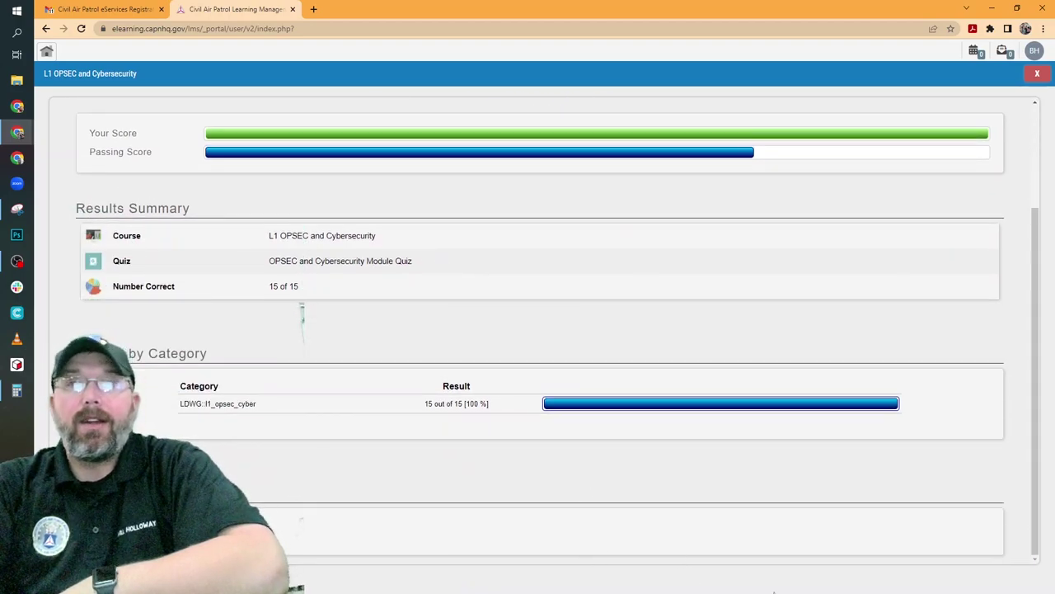
# Return to the portal, reopen the L1 OPSEC and Cybersecurity course, and start the Level 1 Survey Response
pyautogui.click(46, 51)
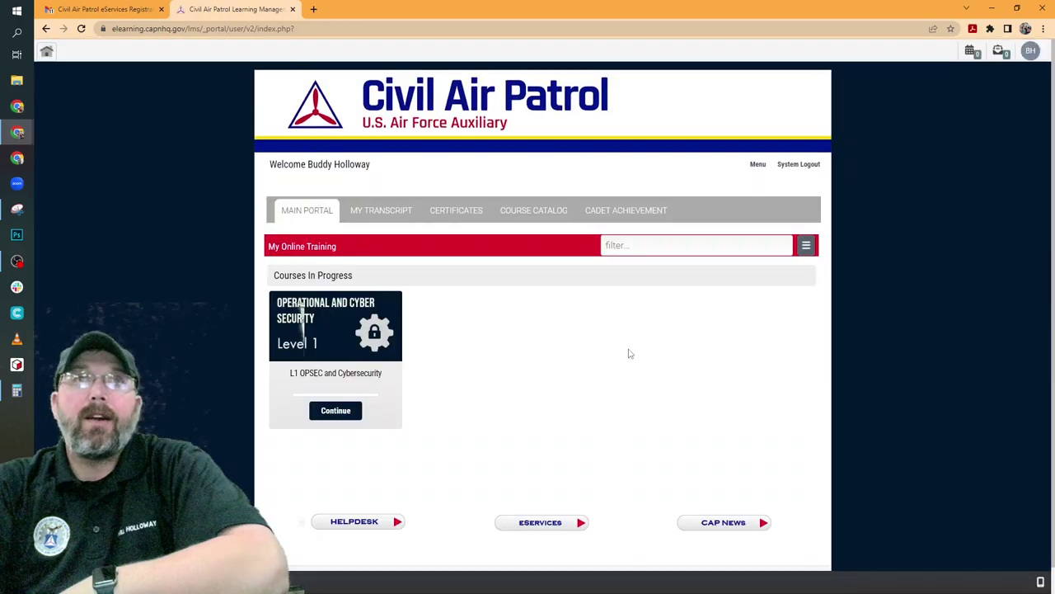
pyautogui.click(338, 410)
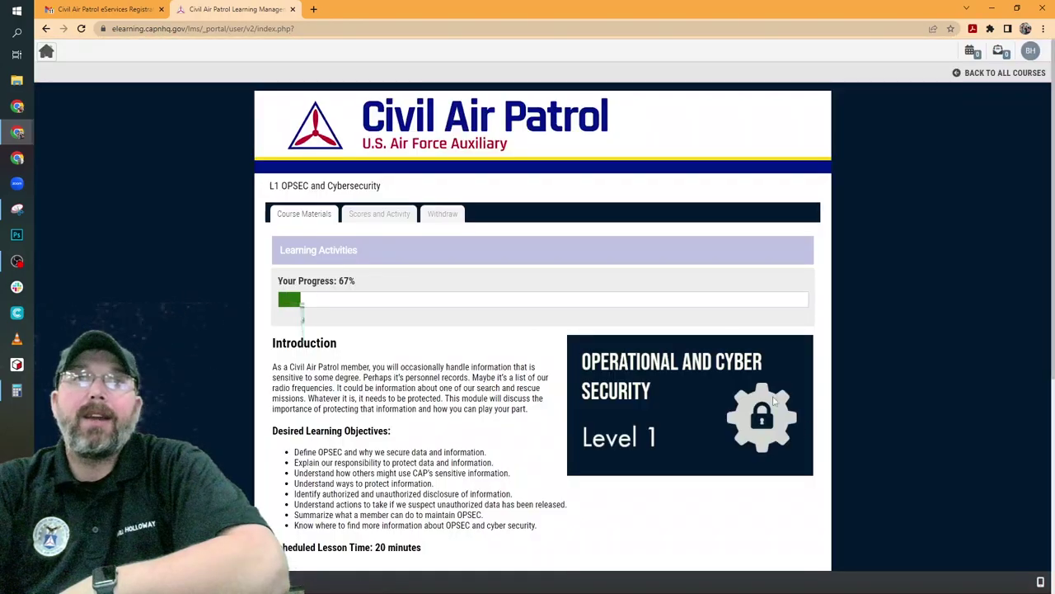
pyautogui.scroll(-1, 720, 377)
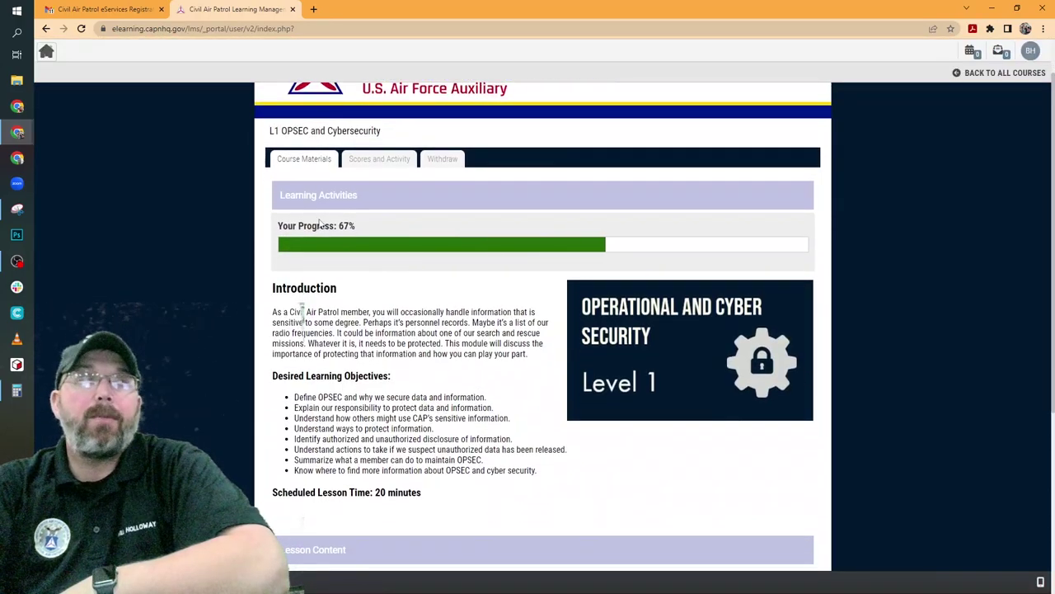
pyautogui.scroll(-4, 627, 462)
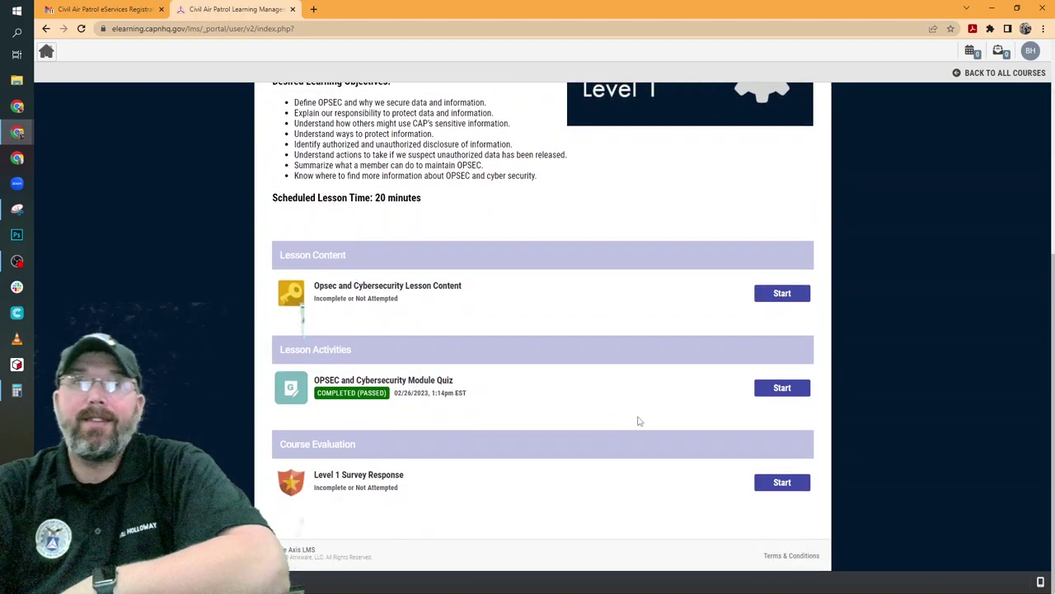
pyautogui.click(799, 486)
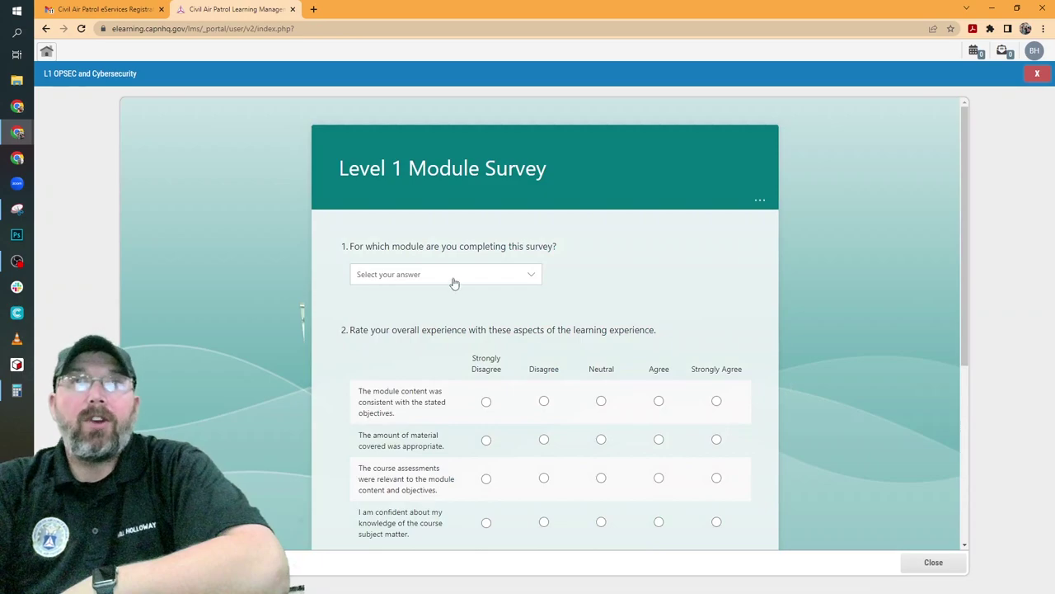
# Choose OPSEC and Cybersecurity as the surveyed module in question 1
pyautogui.click(454, 283)
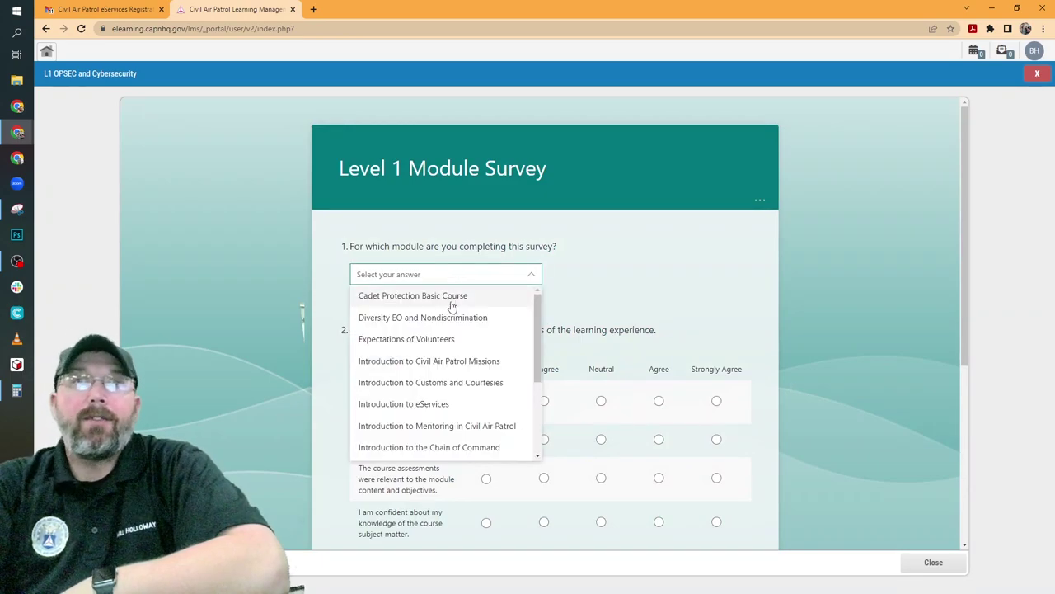
pyautogui.scroll(-2, 464, 404)
pyautogui.scroll(-3, 464, 404)
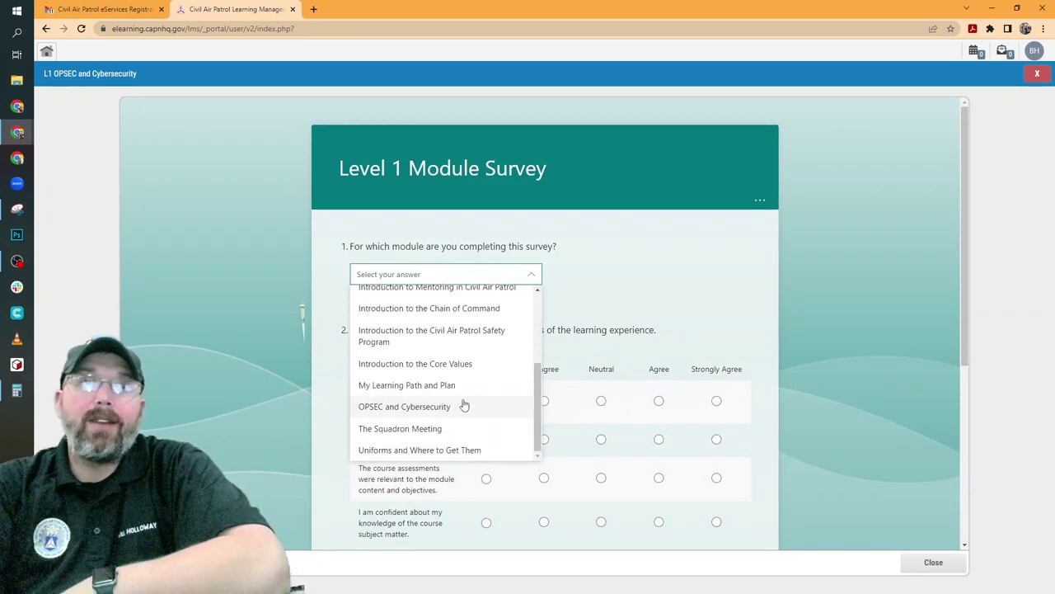
pyautogui.click(462, 405)
pyautogui.scroll(-2, 665, 339)
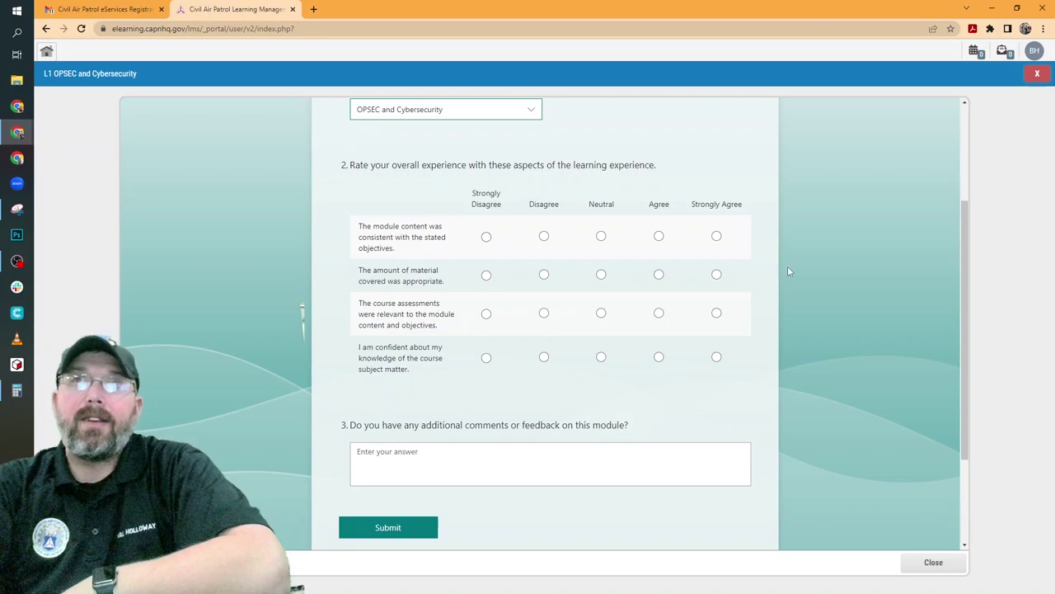
# Rate all four aspects Strongly Agree and submit the survey
pyautogui.click(719, 237)
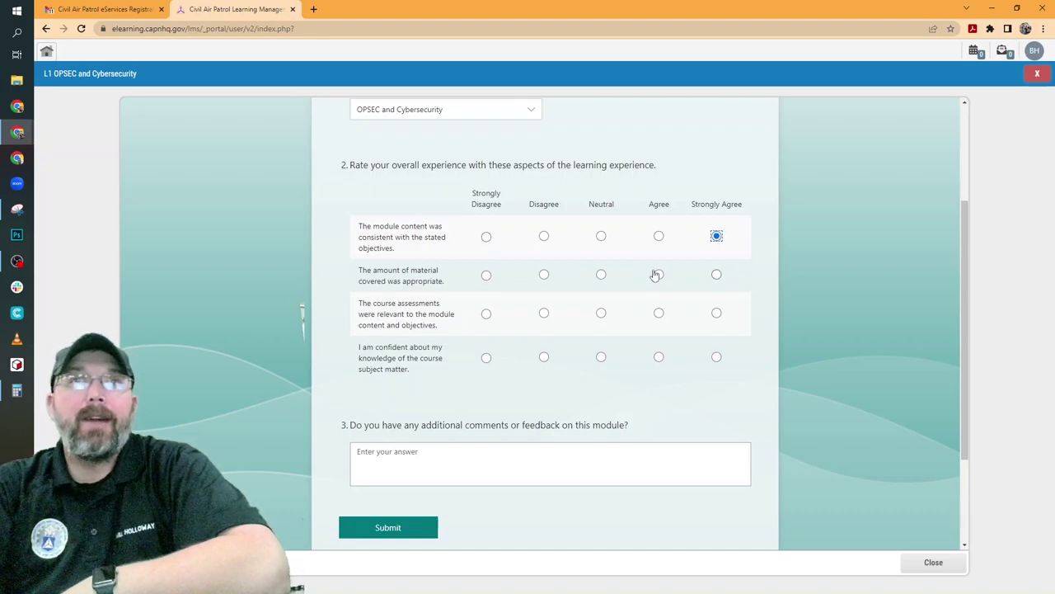
pyautogui.click(717, 276)
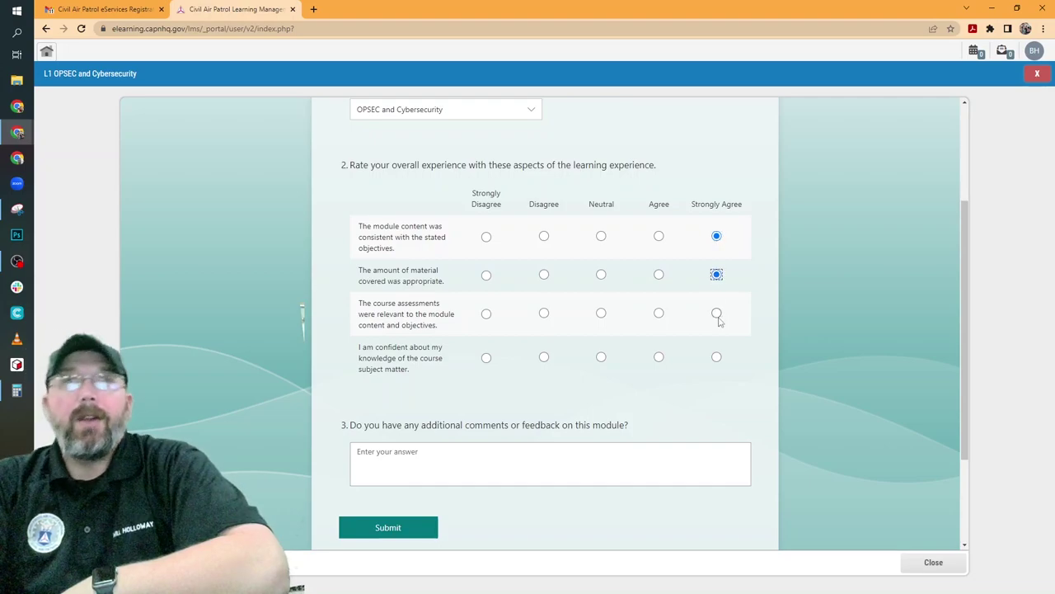
pyautogui.click(717, 315)
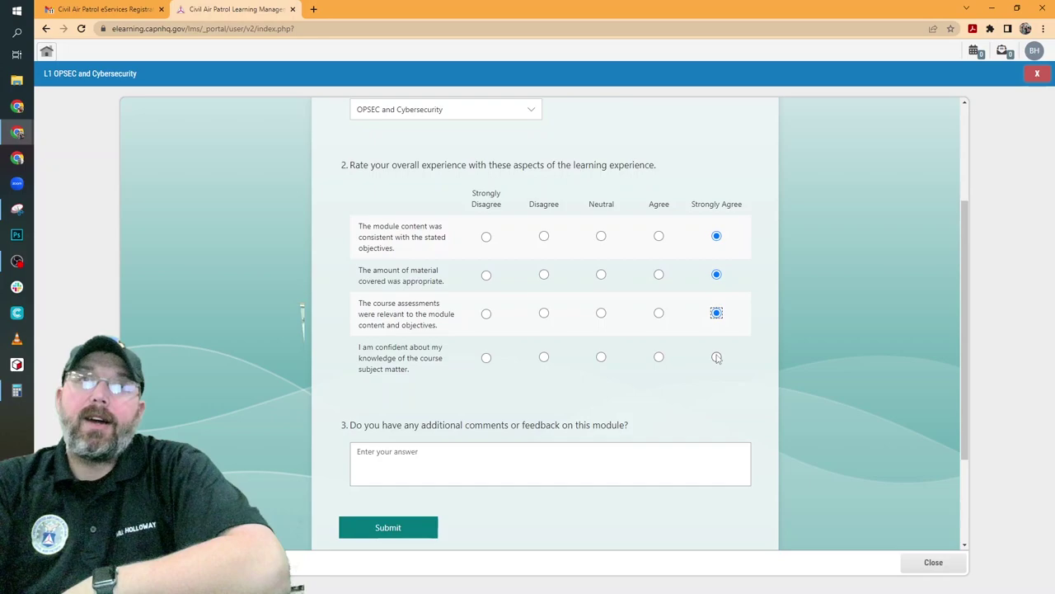
pyautogui.click(717, 357)
pyautogui.click(542, 455)
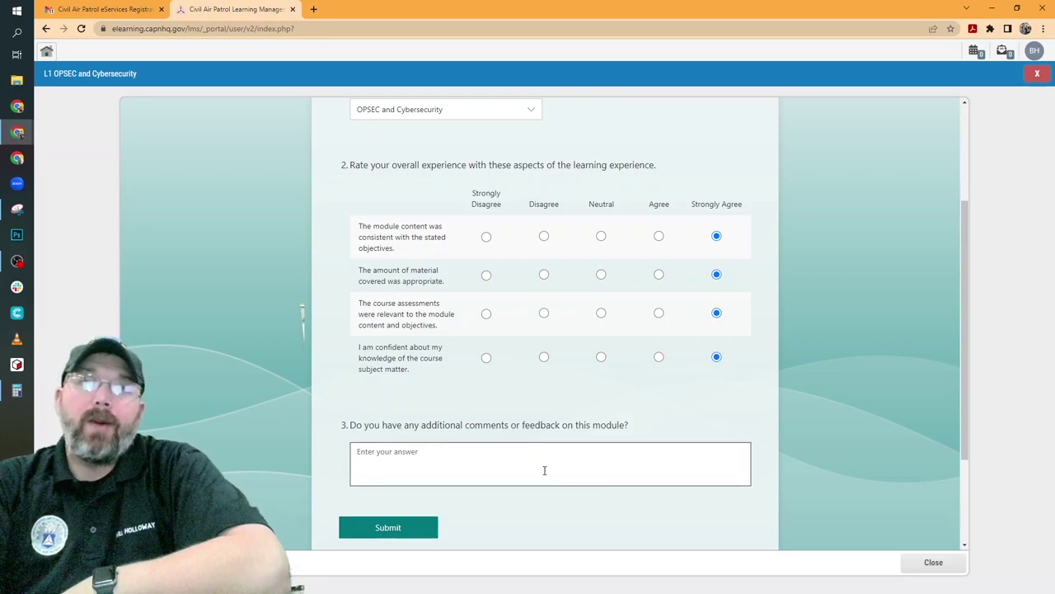
pyautogui.click(399, 532)
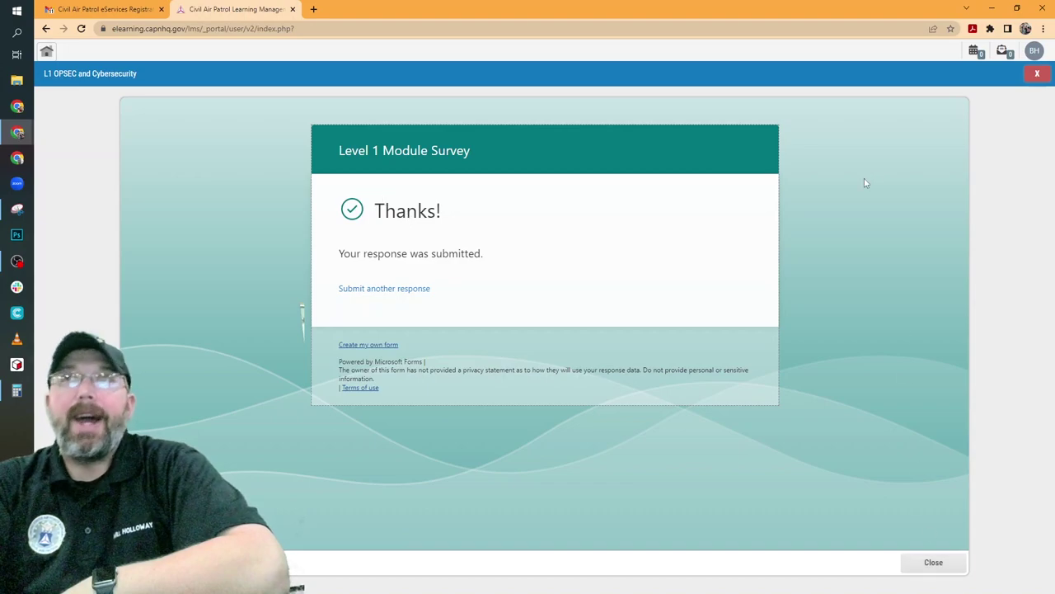
# Close the submitted survey, confirm the course shows 100% progress, and go back to all courses
pyautogui.click(937, 572)
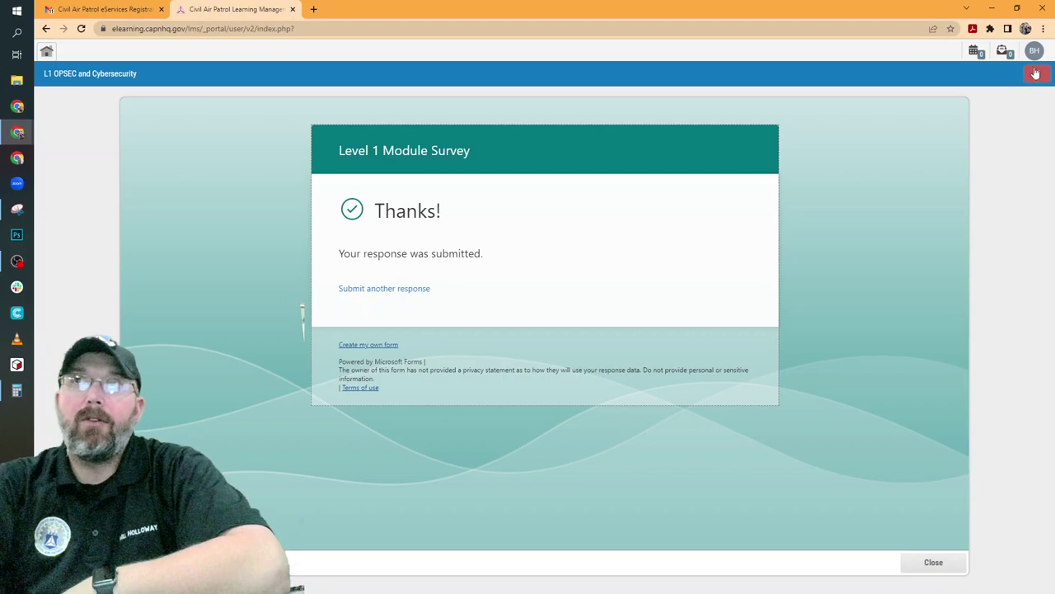
pyautogui.click(950, 565)
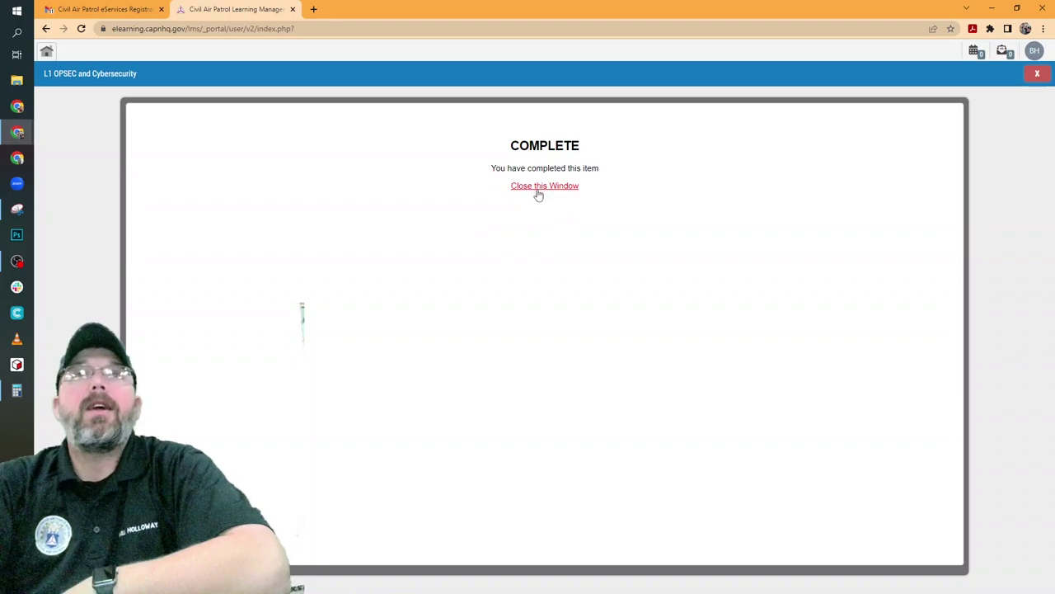
pyautogui.click(541, 190)
pyautogui.scroll(-1, 626, 320)
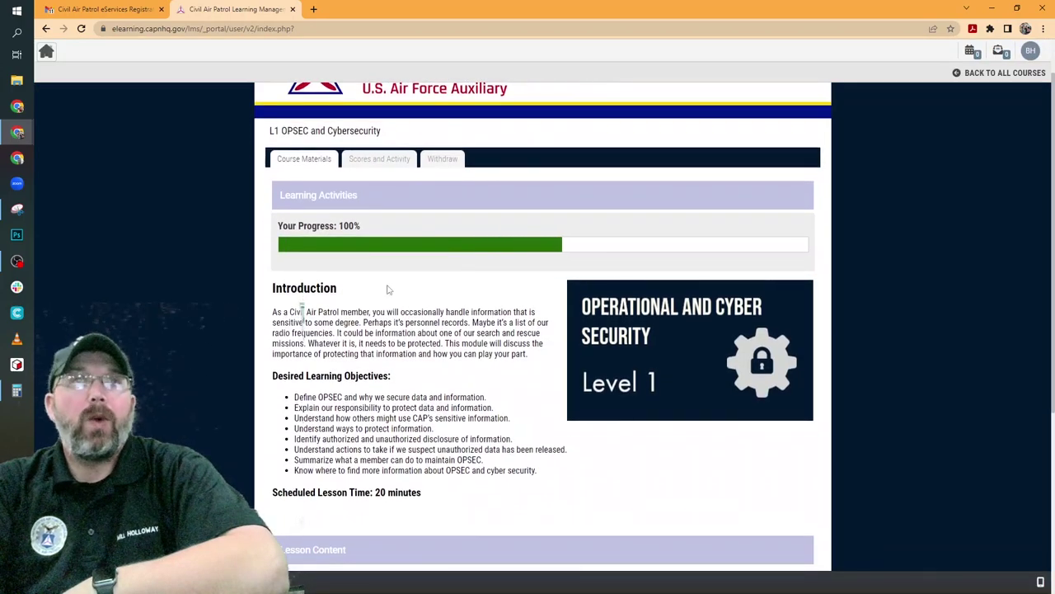
pyautogui.scroll(-1, 385, 285)
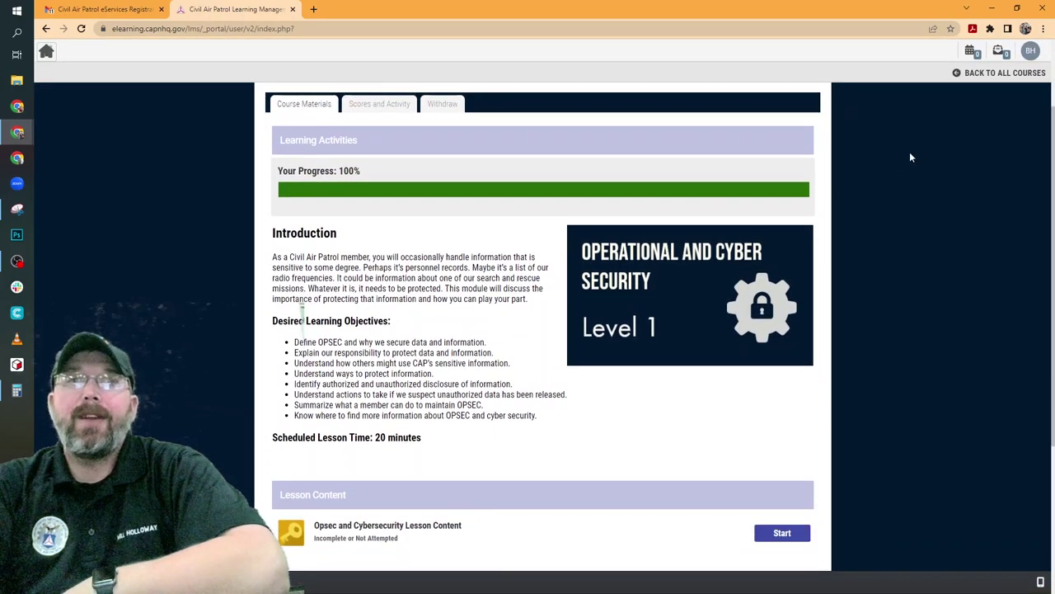
pyautogui.click(976, 76)
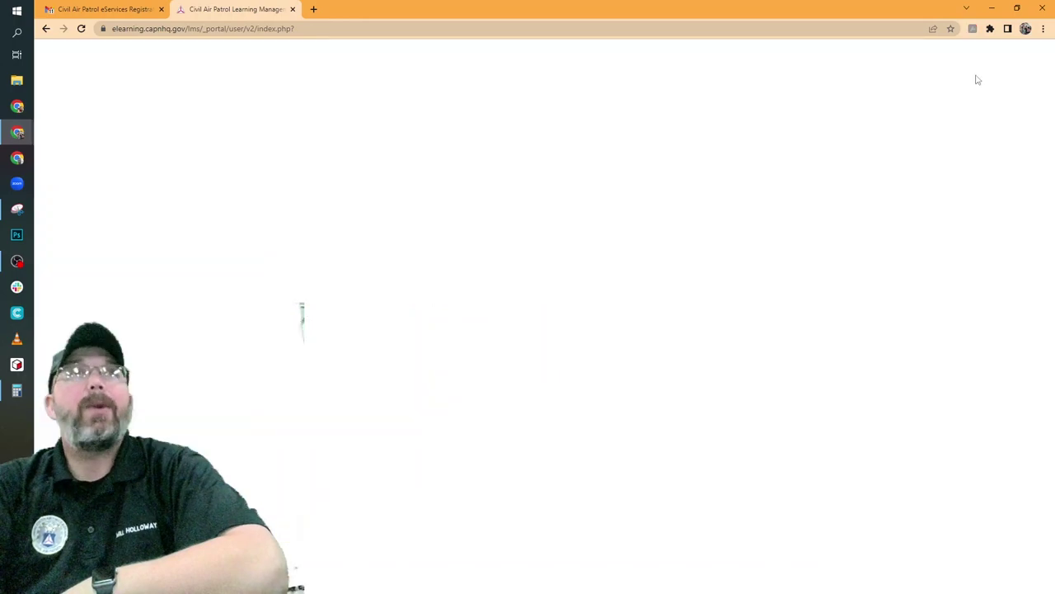